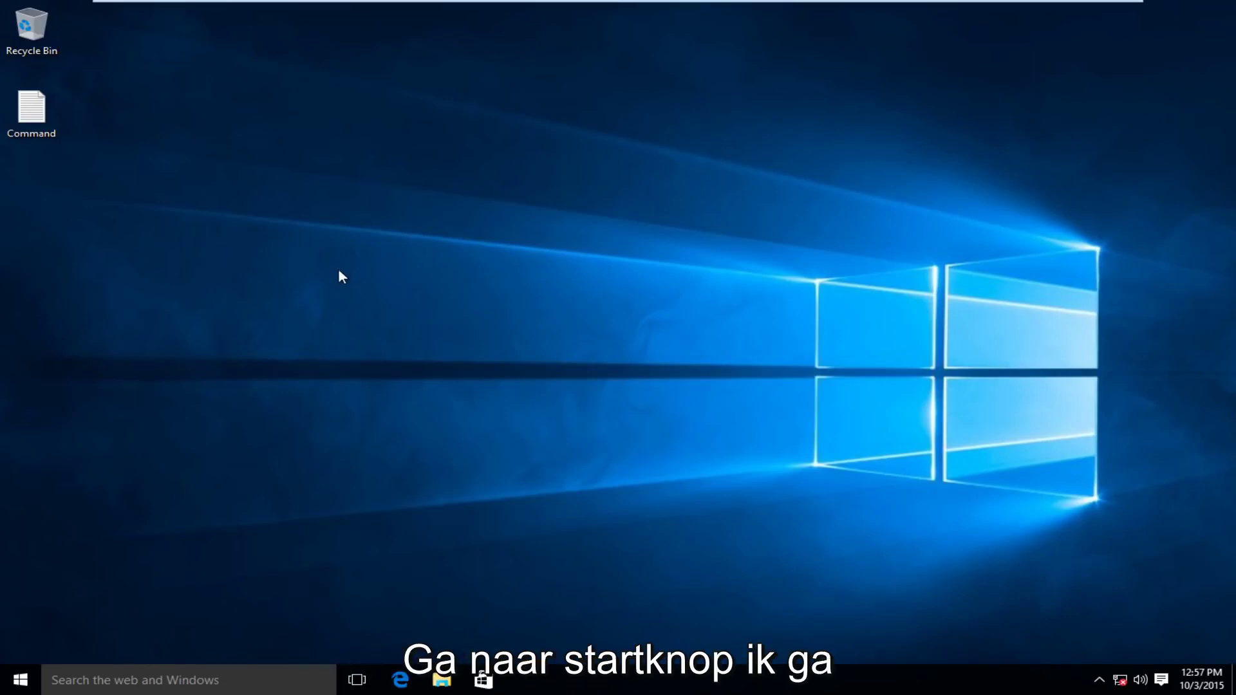
# Enable the disabled Ethernet0 adapter in Network Connections so it connects to Network 2.
pyautogui.rightClick(19, 681)
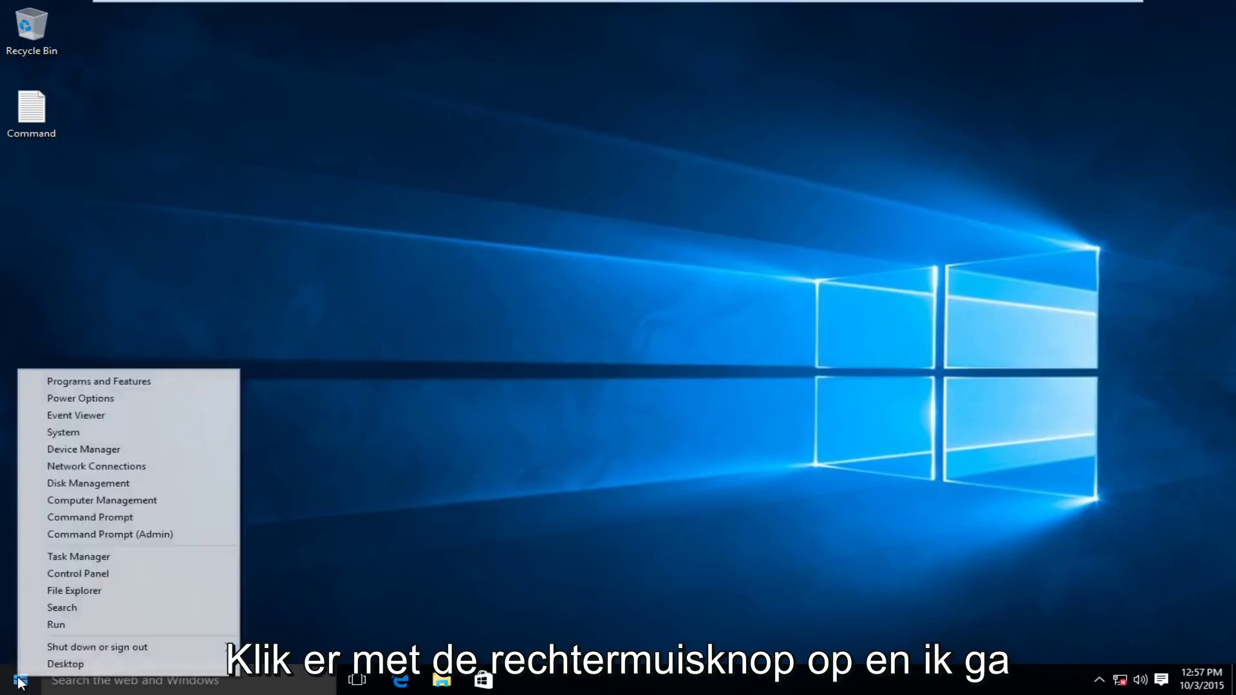
pyautogui.click(71, 466)
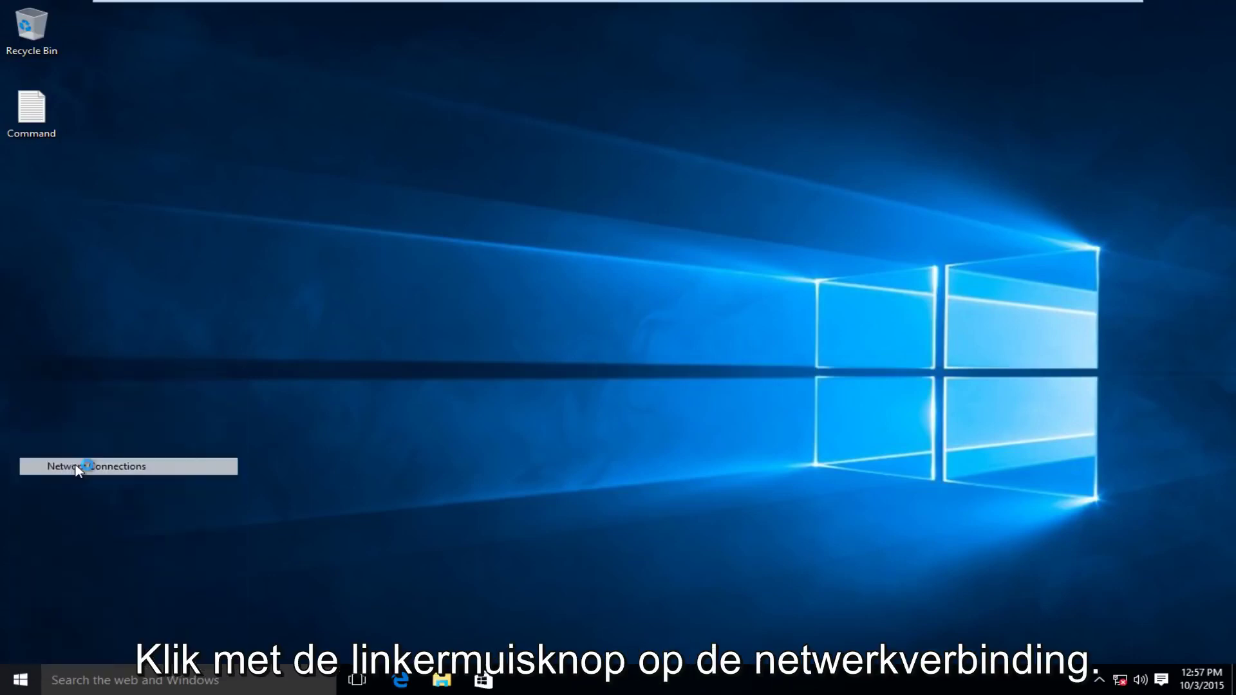
pyautogui.click(273, 203)
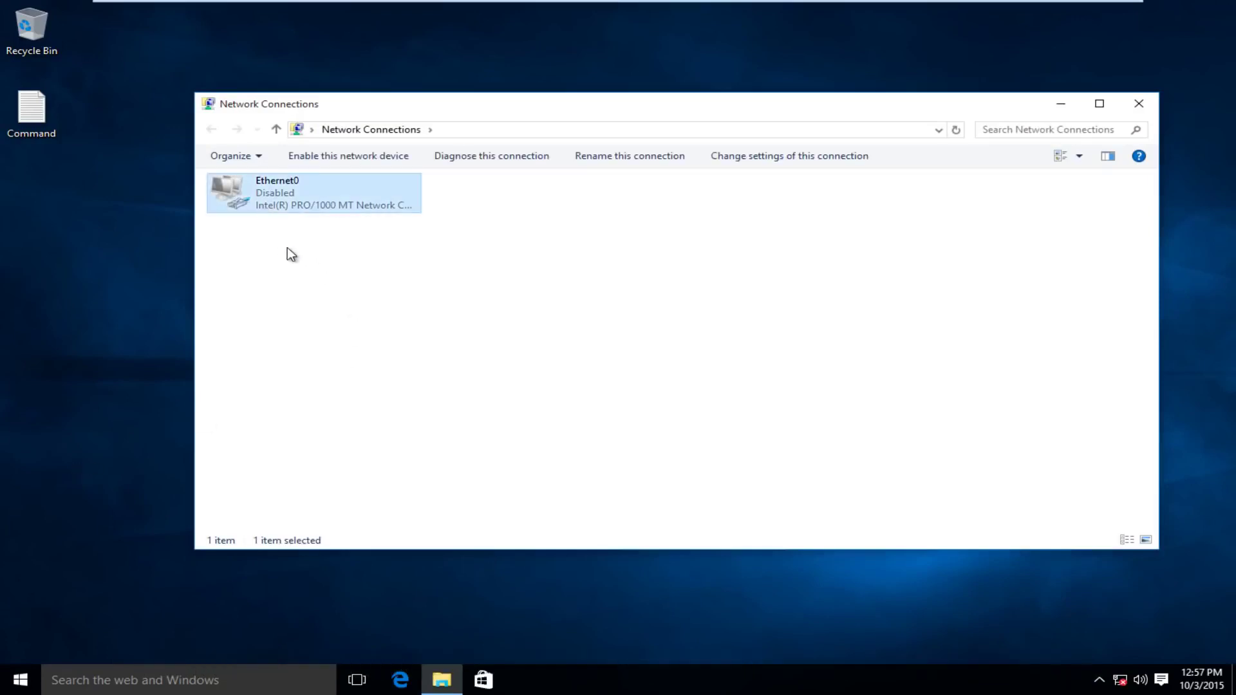
pyautogui.rightClick(273, 195)
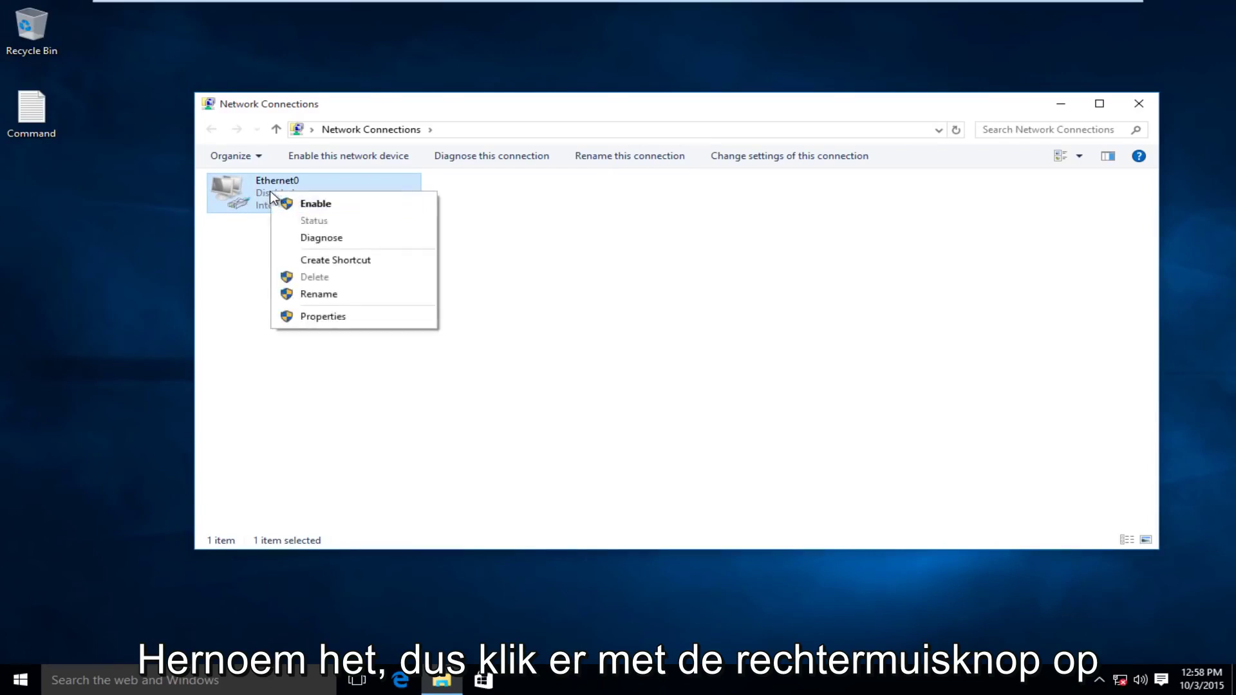
pyautogui.rightClick(278, 191)
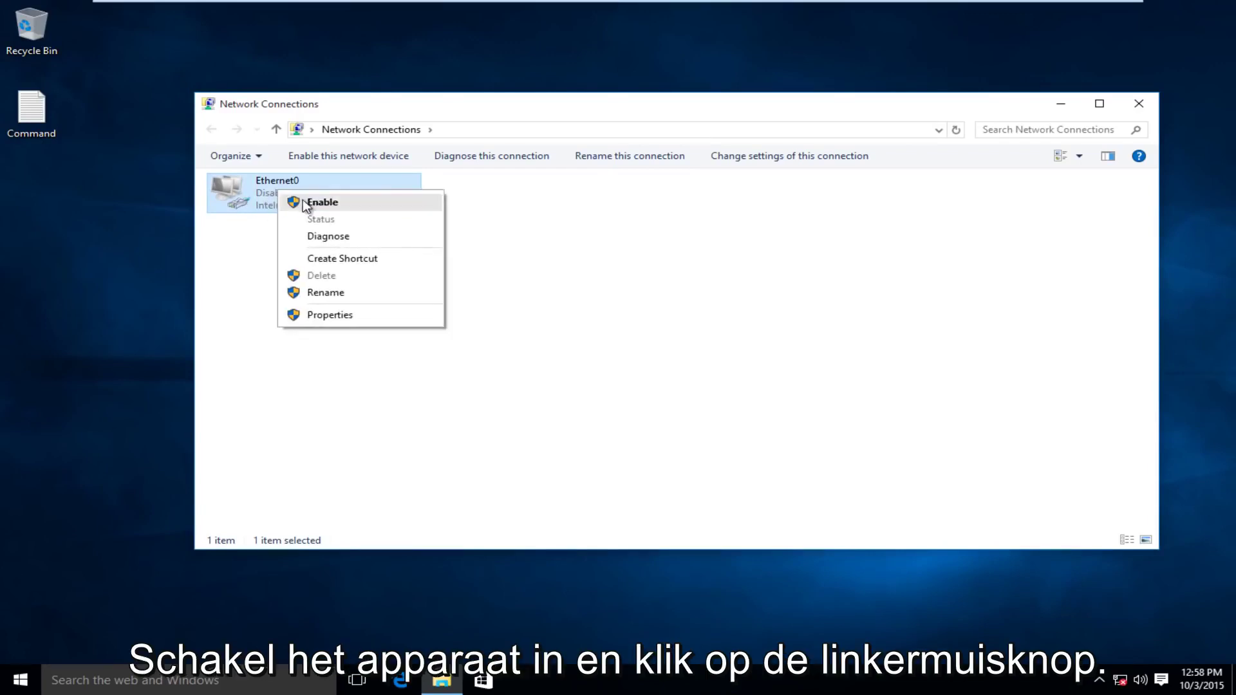
pyautogui.click(322, 205)
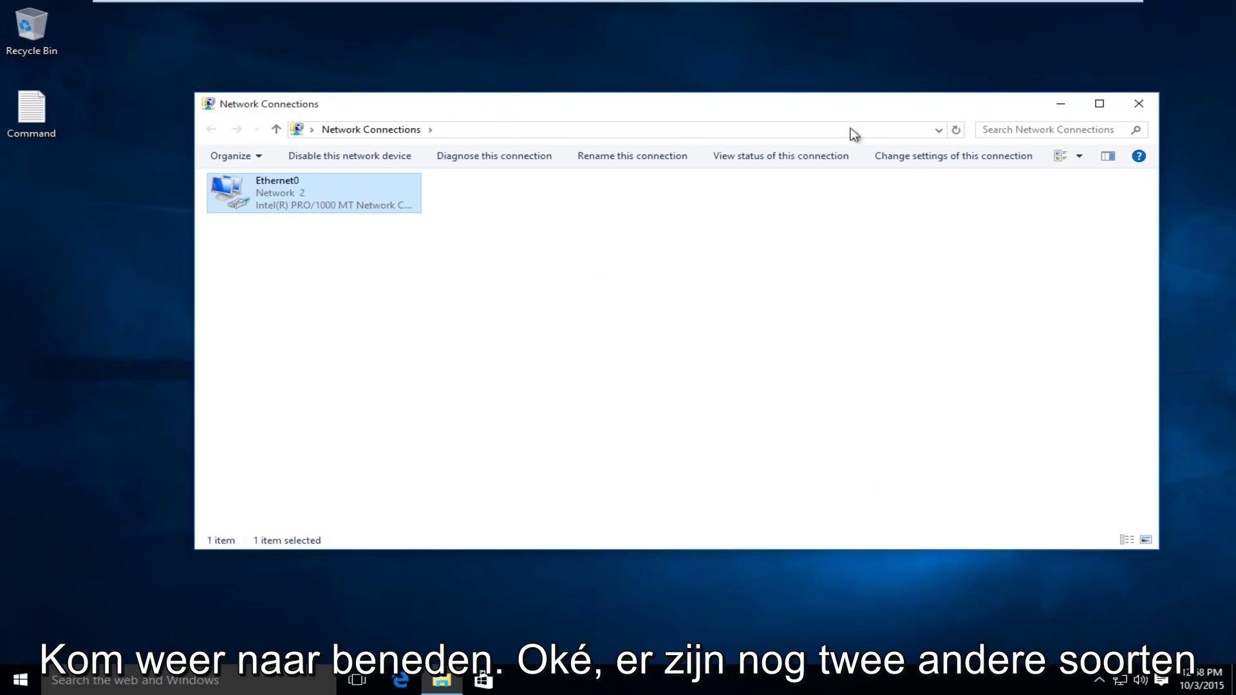
# Close Network Connections, then find Control Panel via a 'control' search and open Network and Internet.
pyautogui.click(1136, 105)
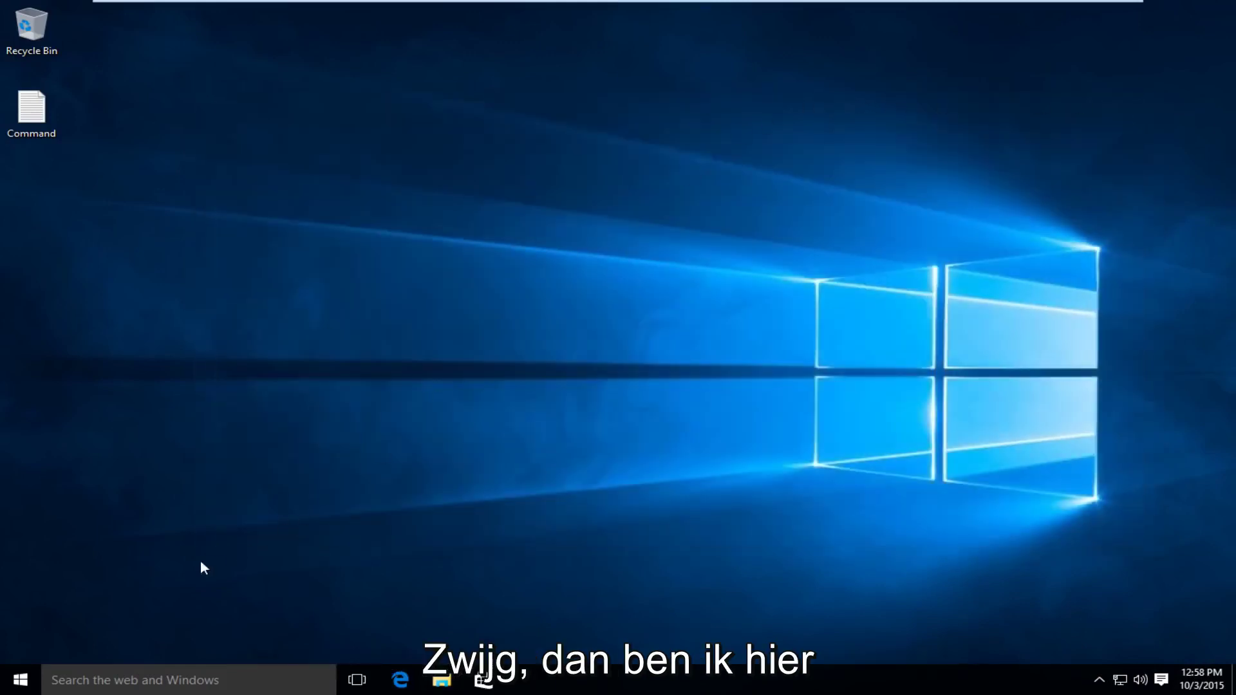
pyautogui.click(88, 672)
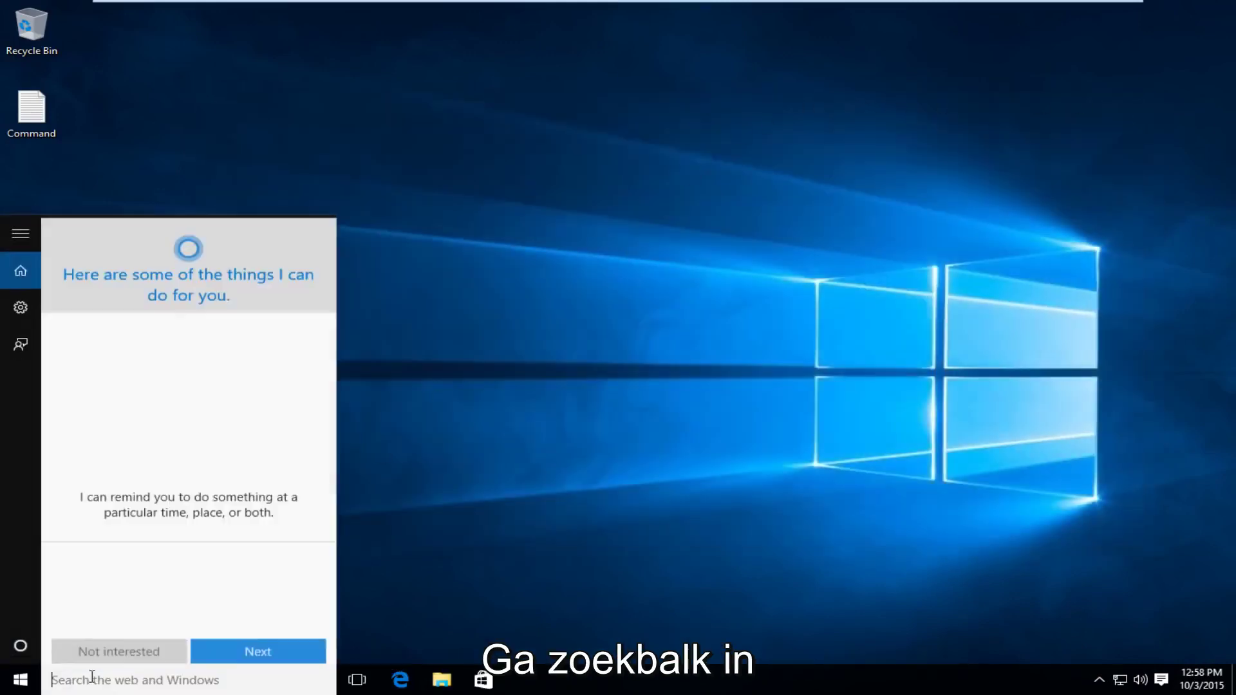
pyautogui.write('control')
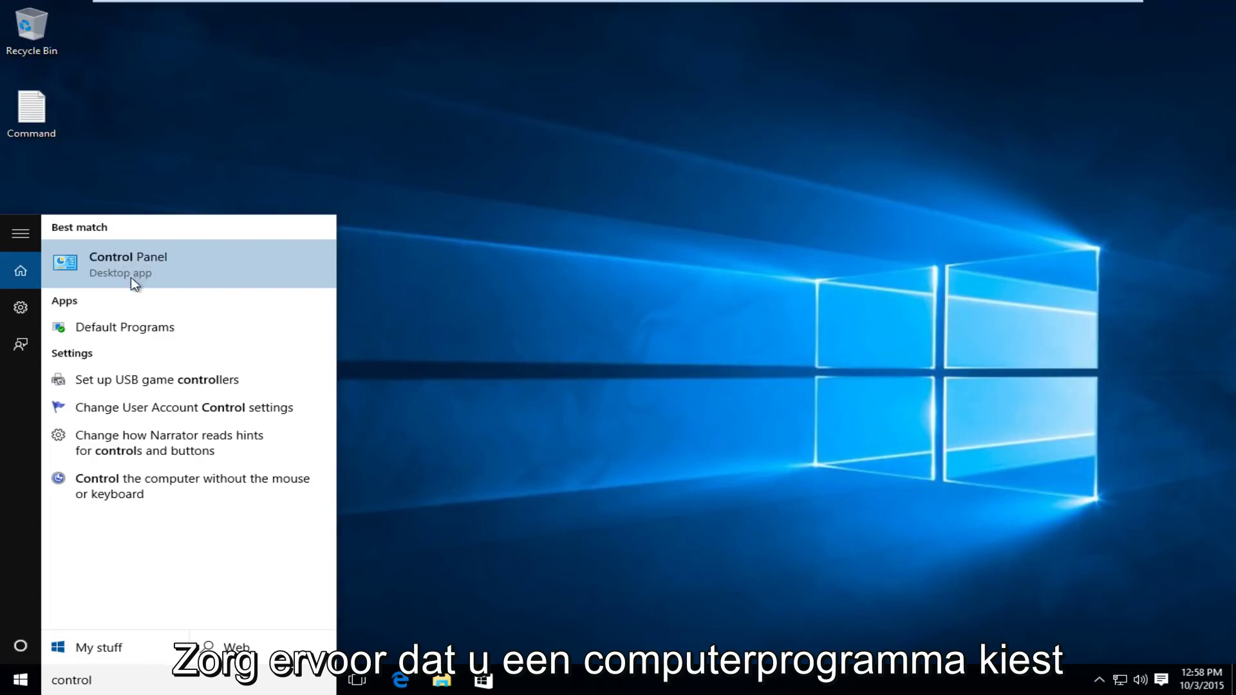
pyautogui.click(149, 265)
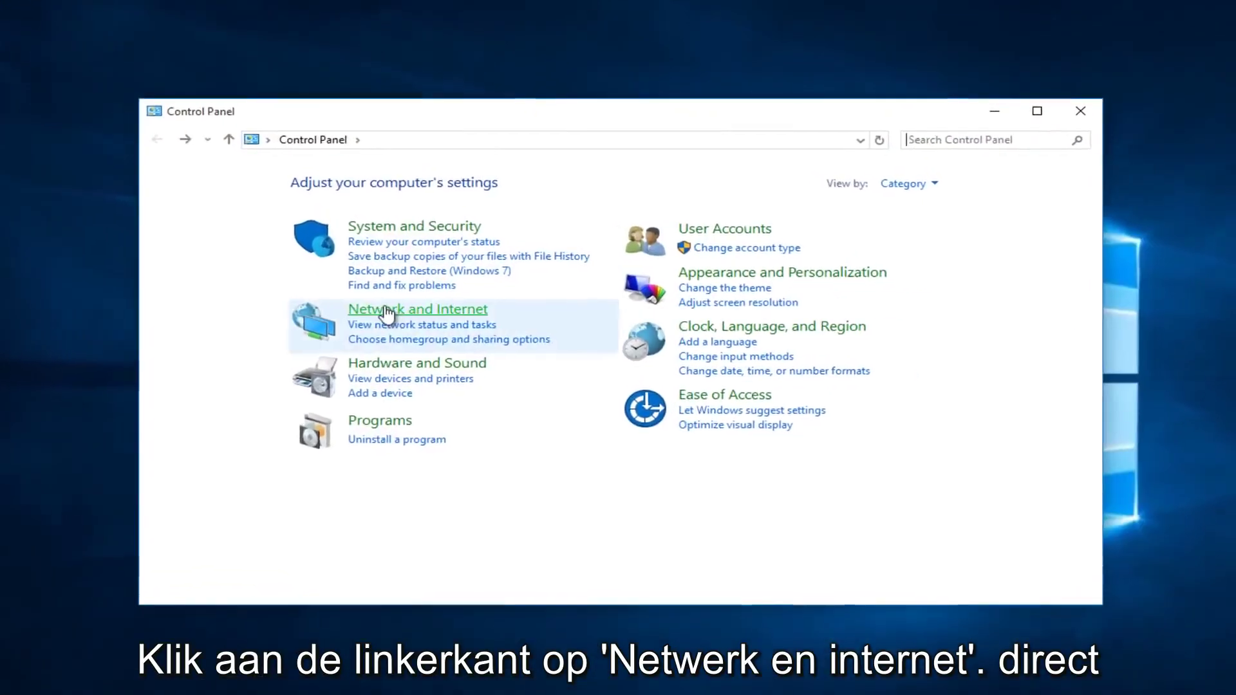
pyautogui.click(359, 309)
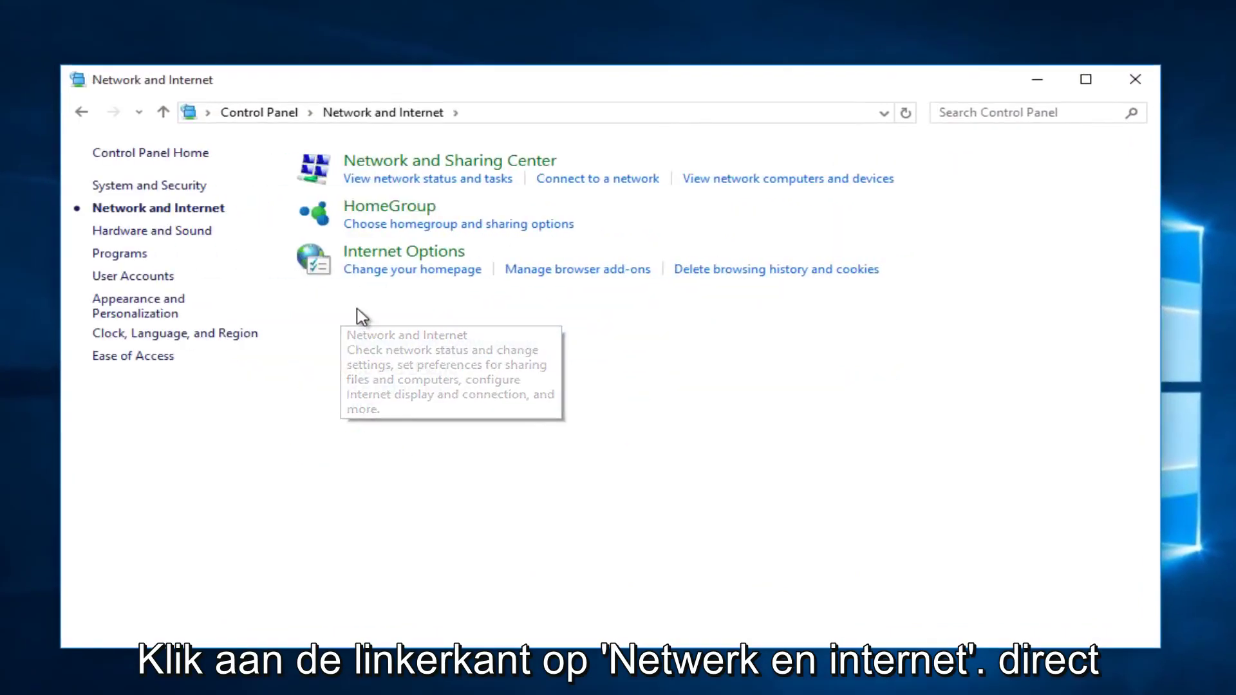
# Turn off the LAN proxy server (1.1.1.1, port 80) in Internet Options and confirm both dialogs.
pyautogui.click(391, 257)
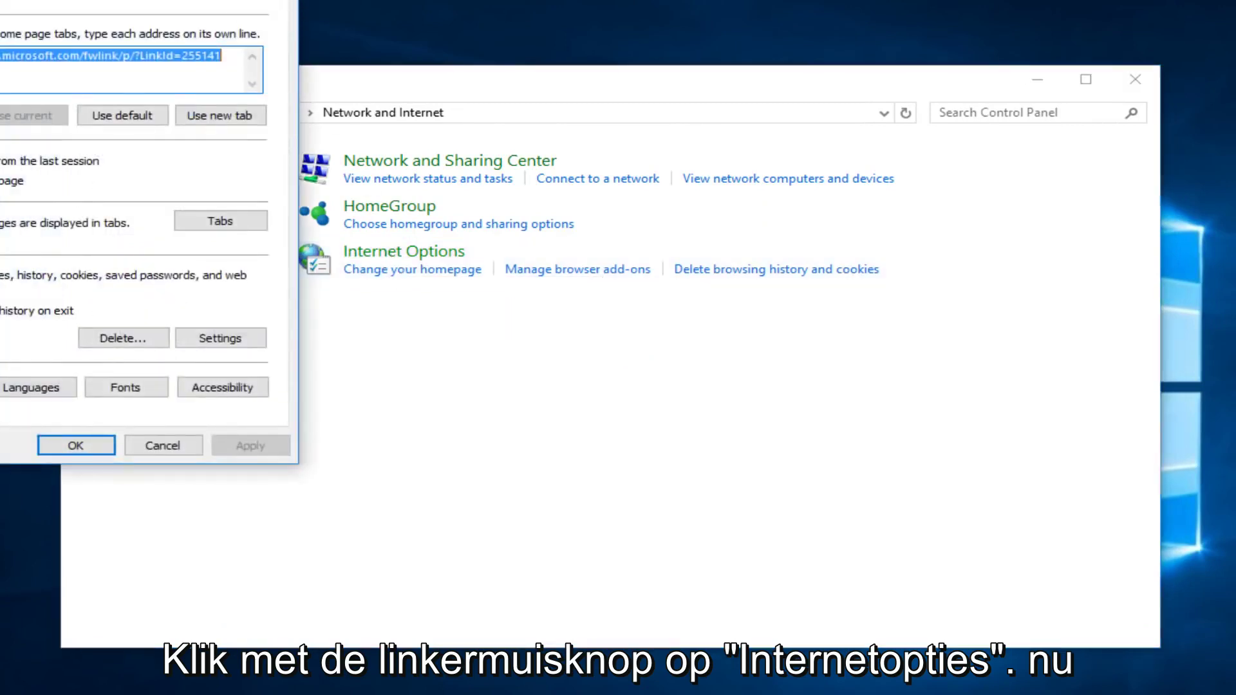
pyautogui.moveTo(76, 1); pyautogui.dragTo(579, 90)
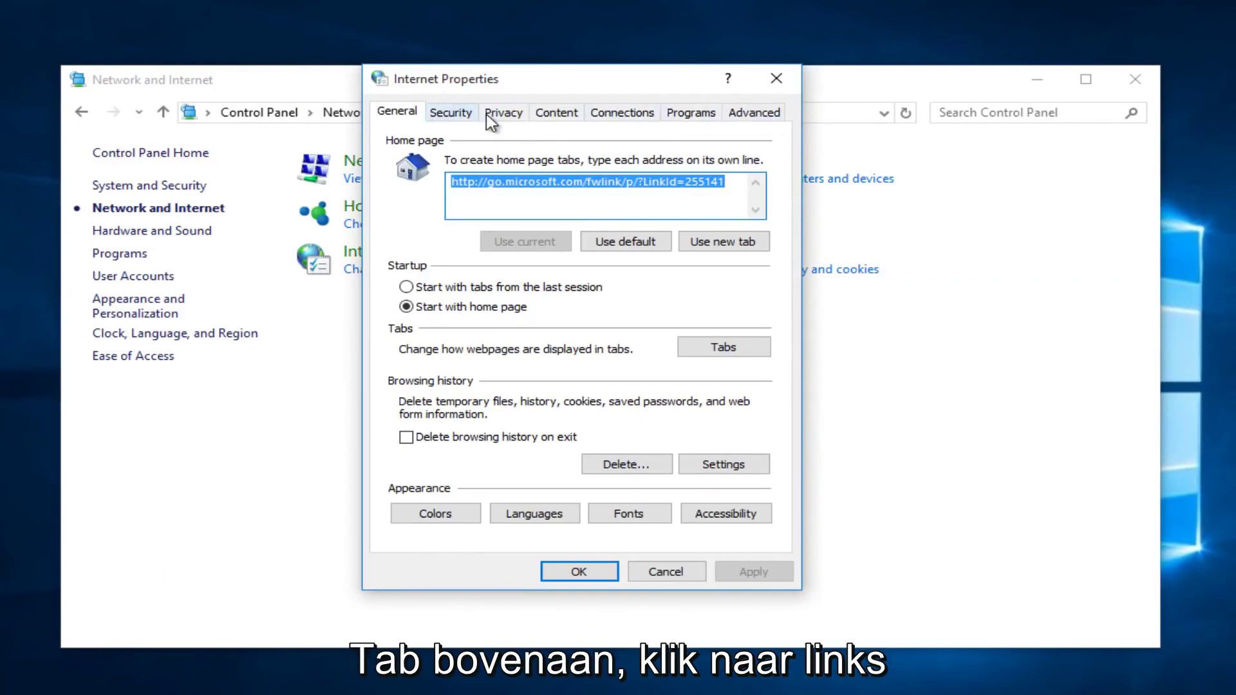
pyautogui.click(630, 121)
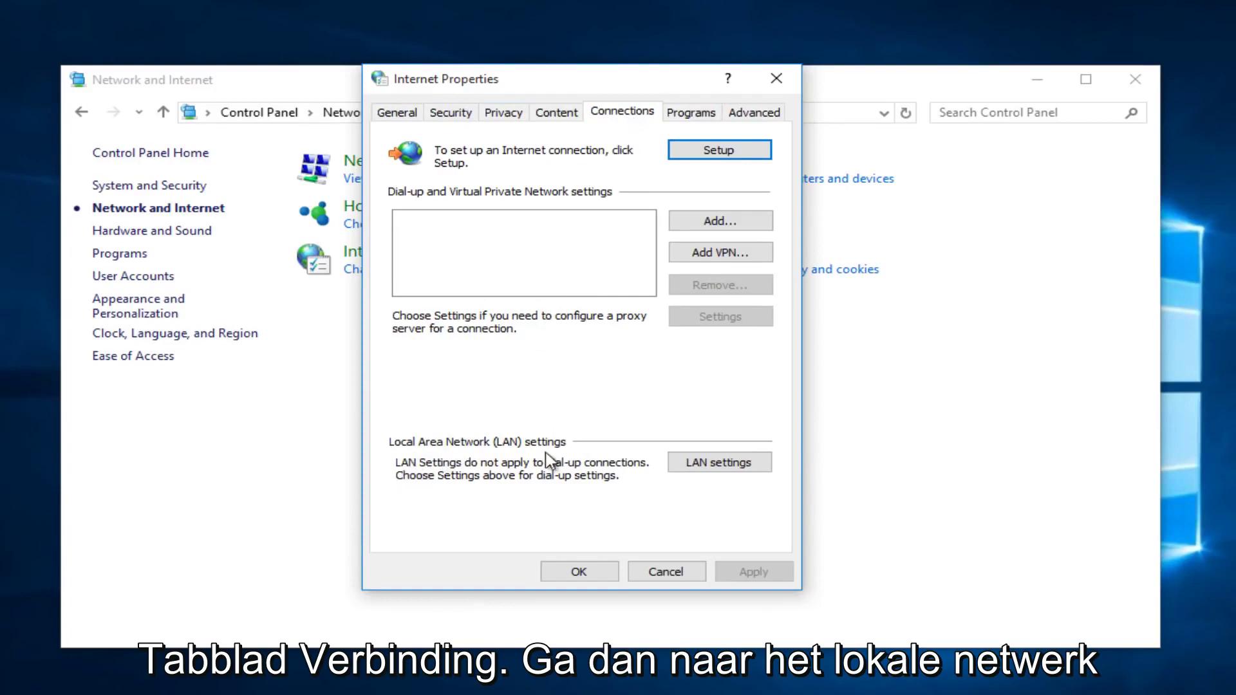
pyautogui.click(704, 462)
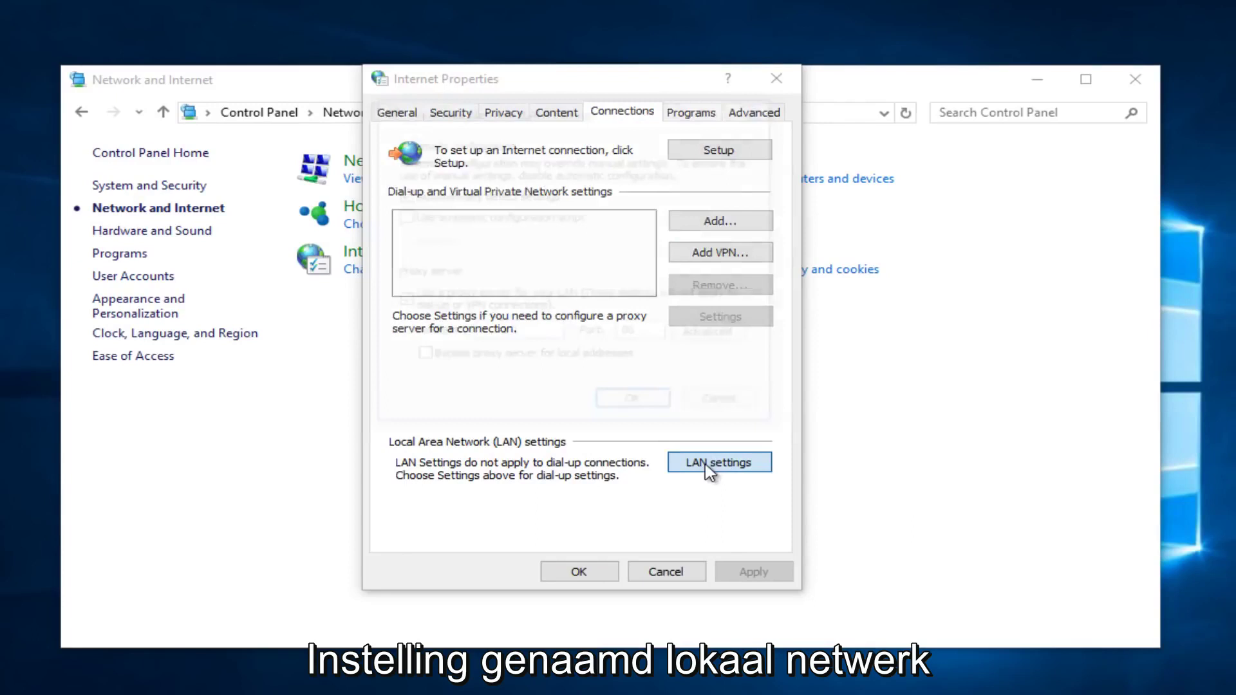
pyautogui.moveTo(546, 110); pyautogui.dragTo(541, 126)
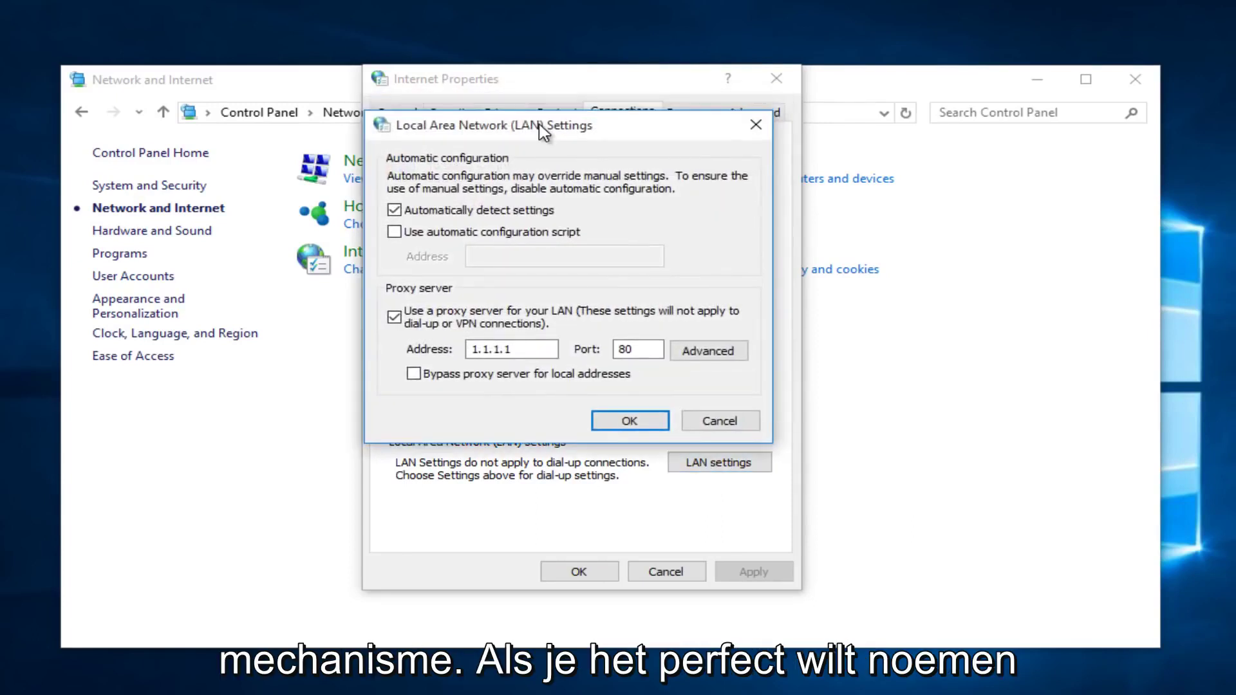
pyautogui.click(395, 319)
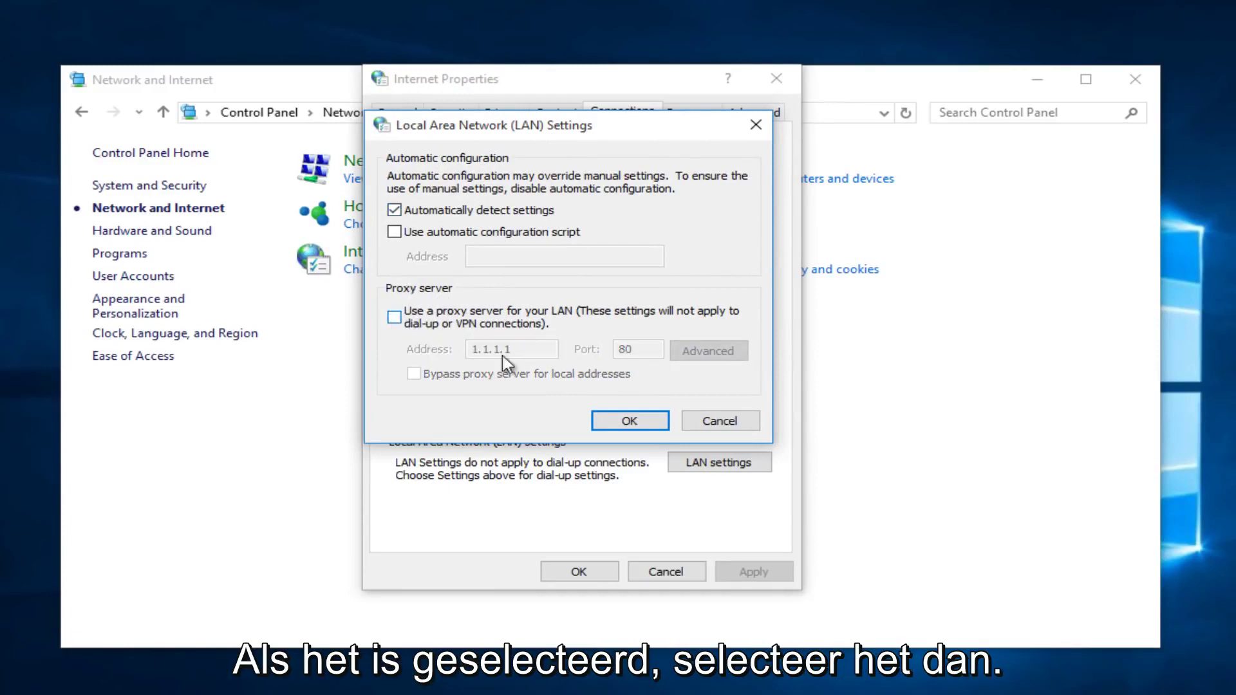
pyautogui.click(611, 422)
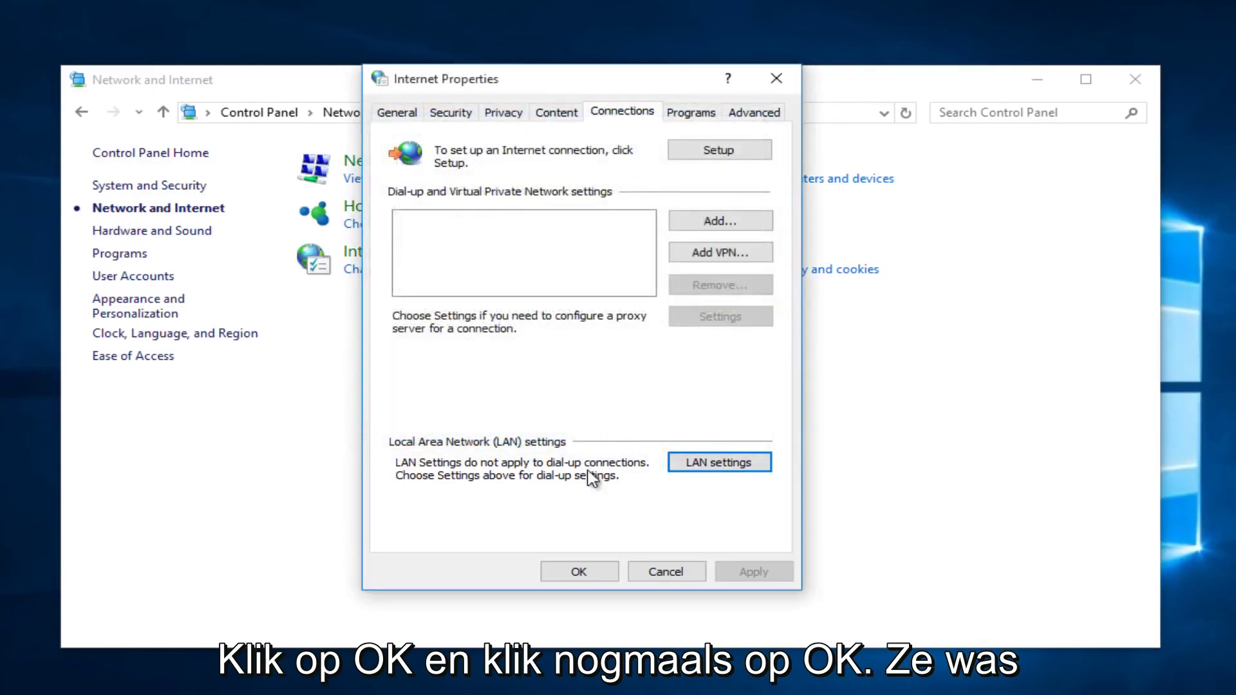
pyautogui.click(578, 571)
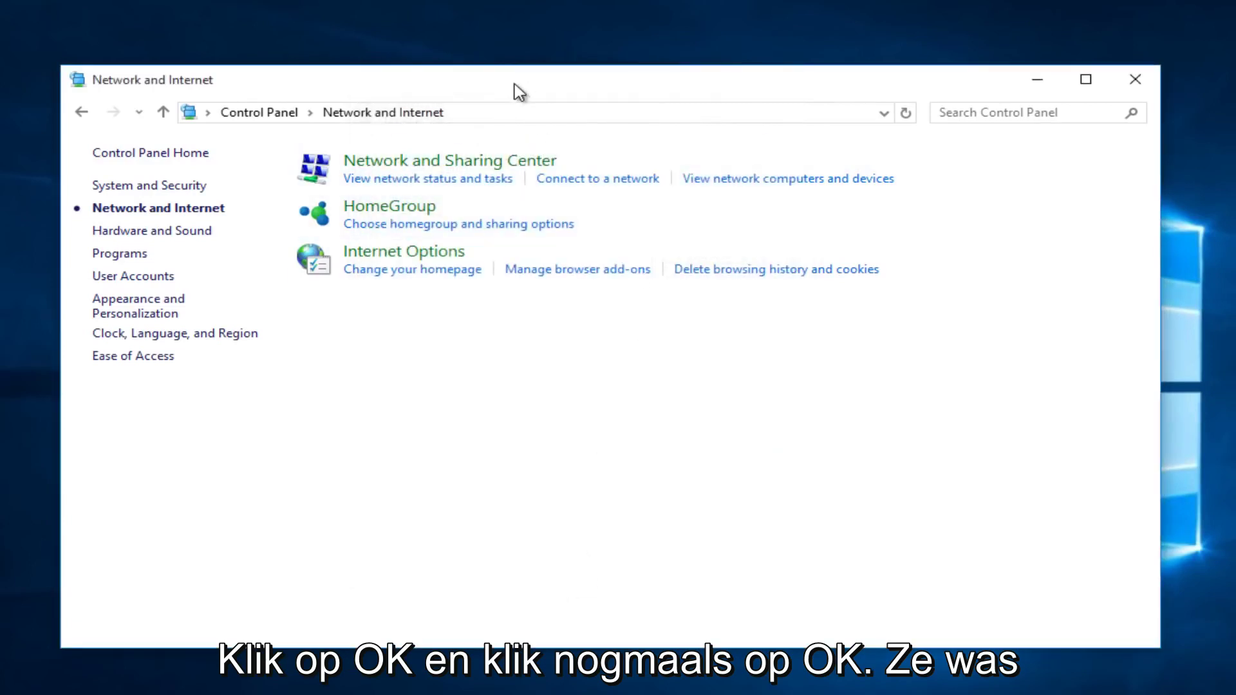
# Close the Control Panel window to return to the desktop.
pyautogui.moveTo(513, 82); pyautogui.dragTo(513, 61)
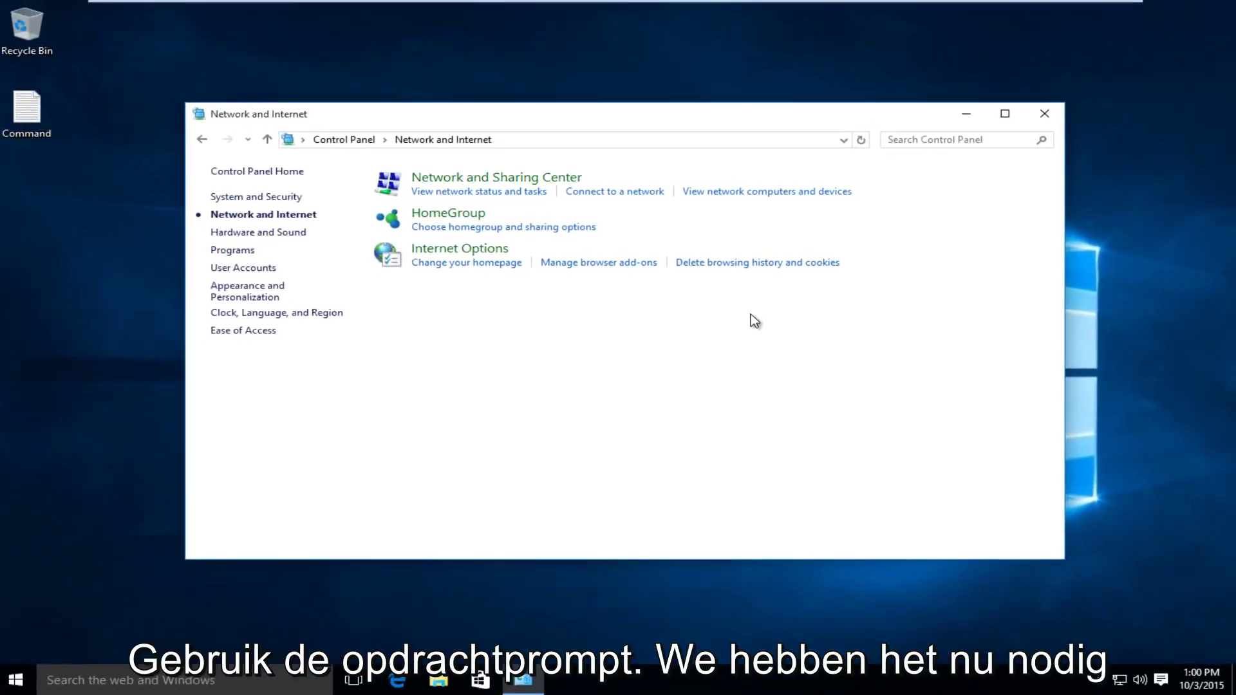
pyautogui.click(1044, 114)
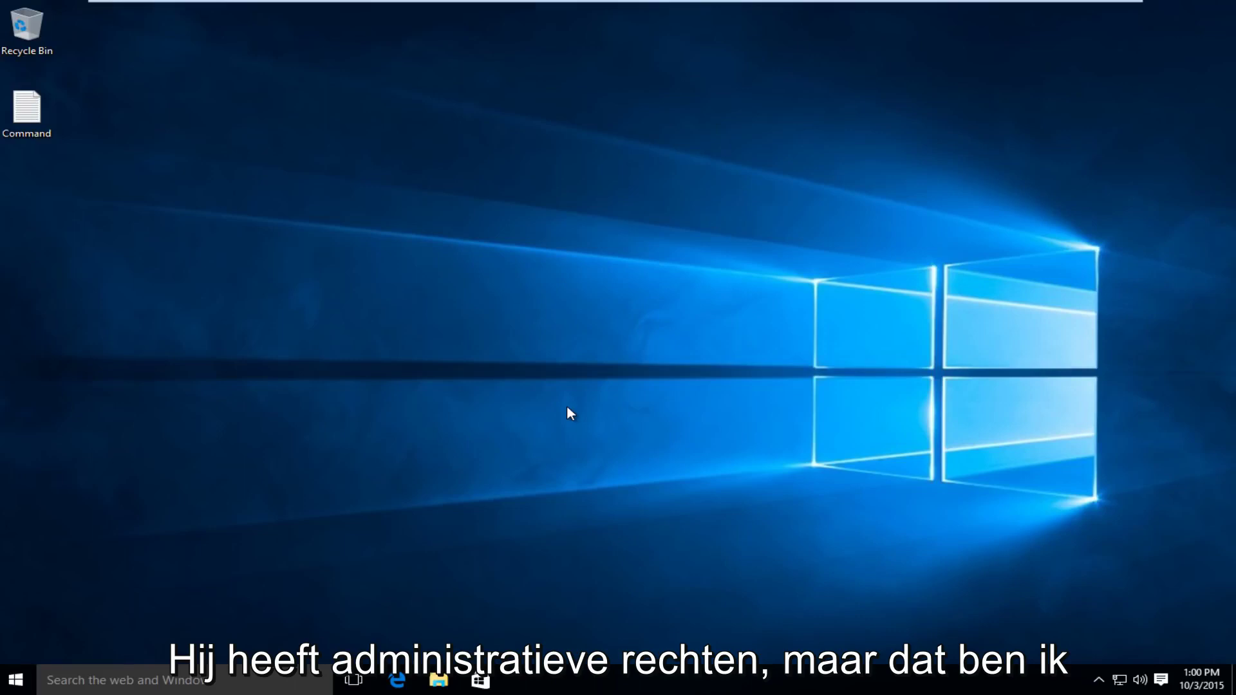
# Launch Task Manager from the taskbar and expand it to the full details view.
pyautogui.rightClick(637, 681)
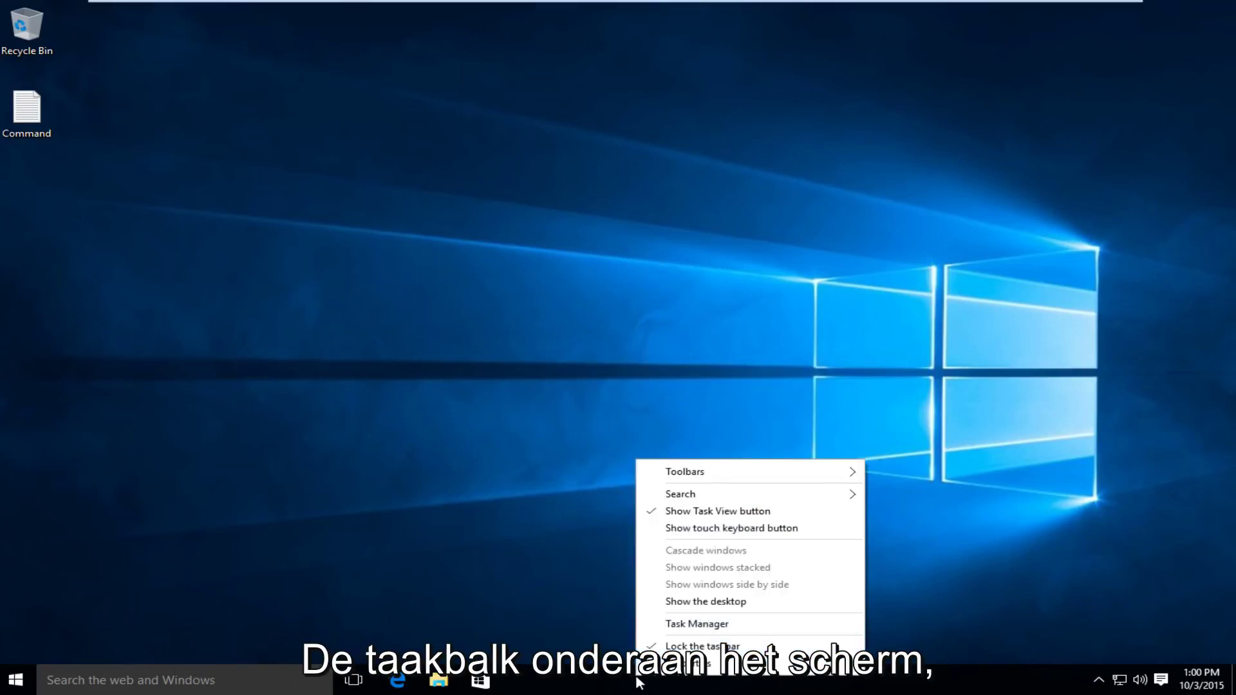
pyautogui.click(684, 624)
pyautogui.moveTo(180, 75); pyautogui.dragTo(484, 105)
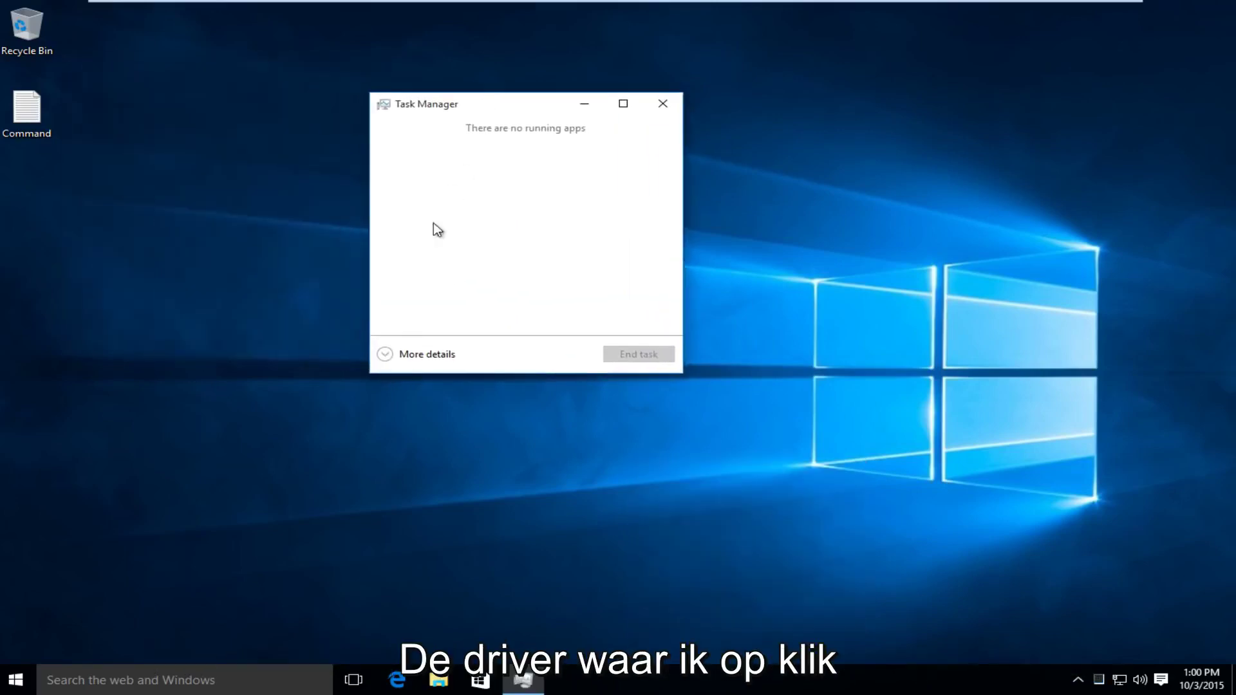
pyautogui.click(385, 354)
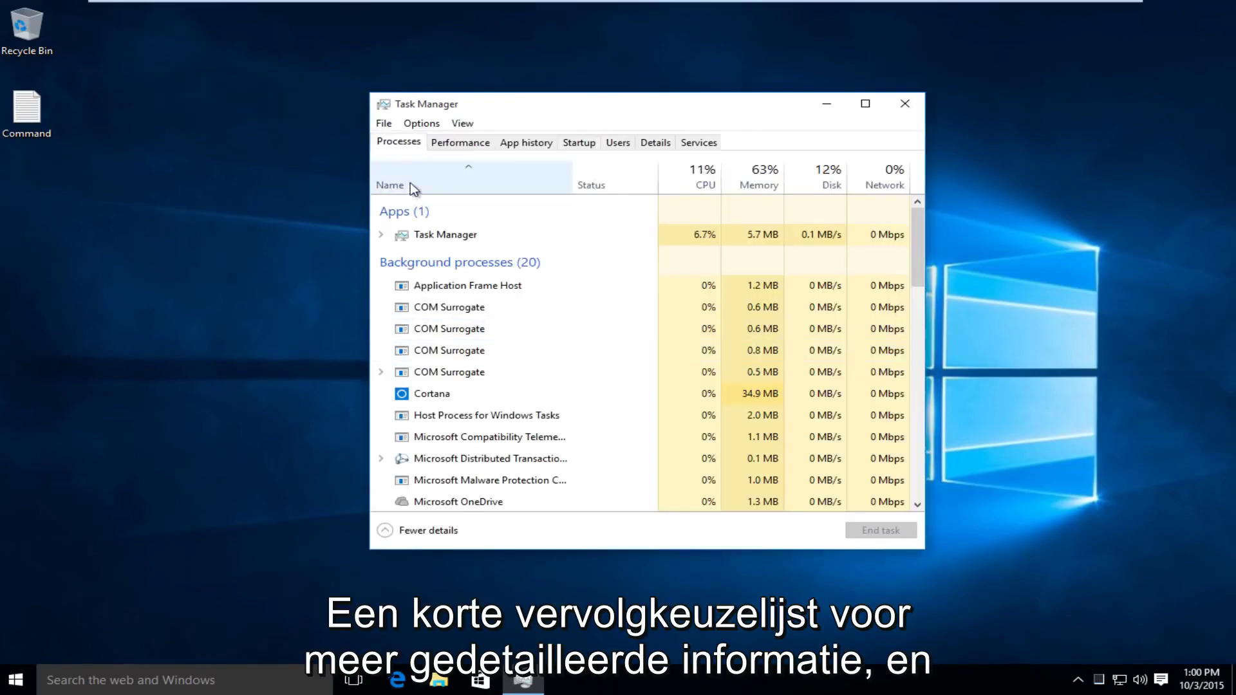
# Run cmd as a new task with administrative privileges and position the Command Prompt window.
pyautogui.click(384, 124)
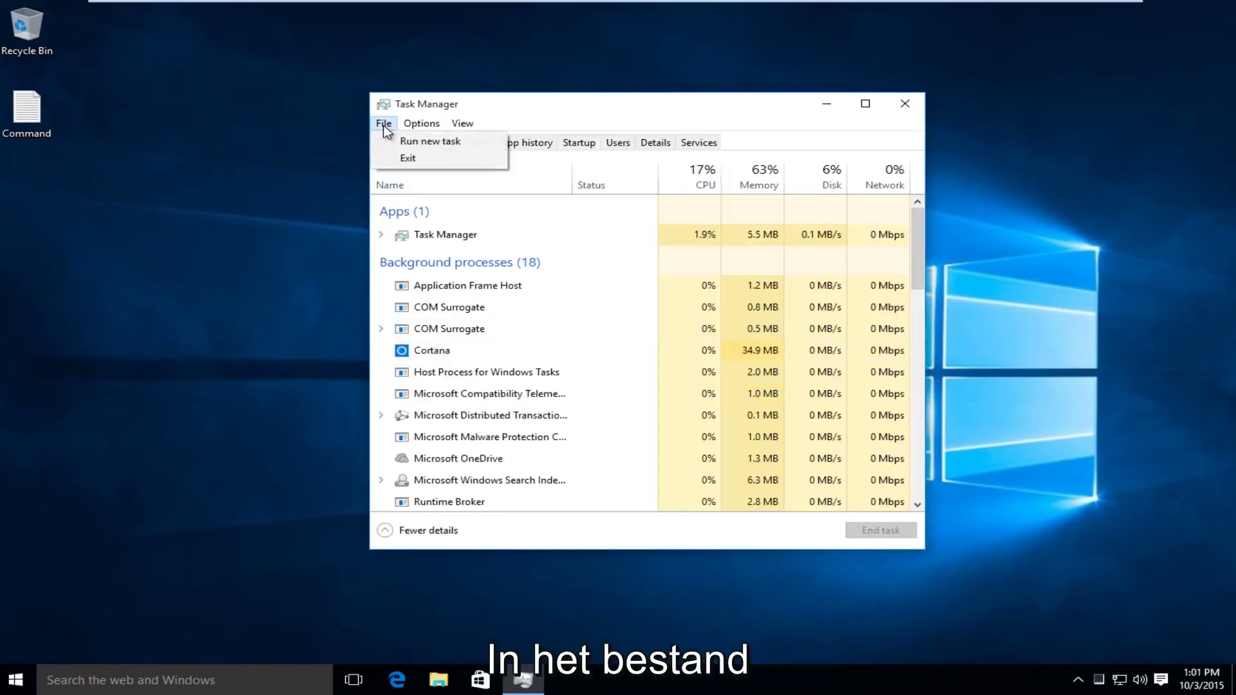
pyautogui.click(425, 143)
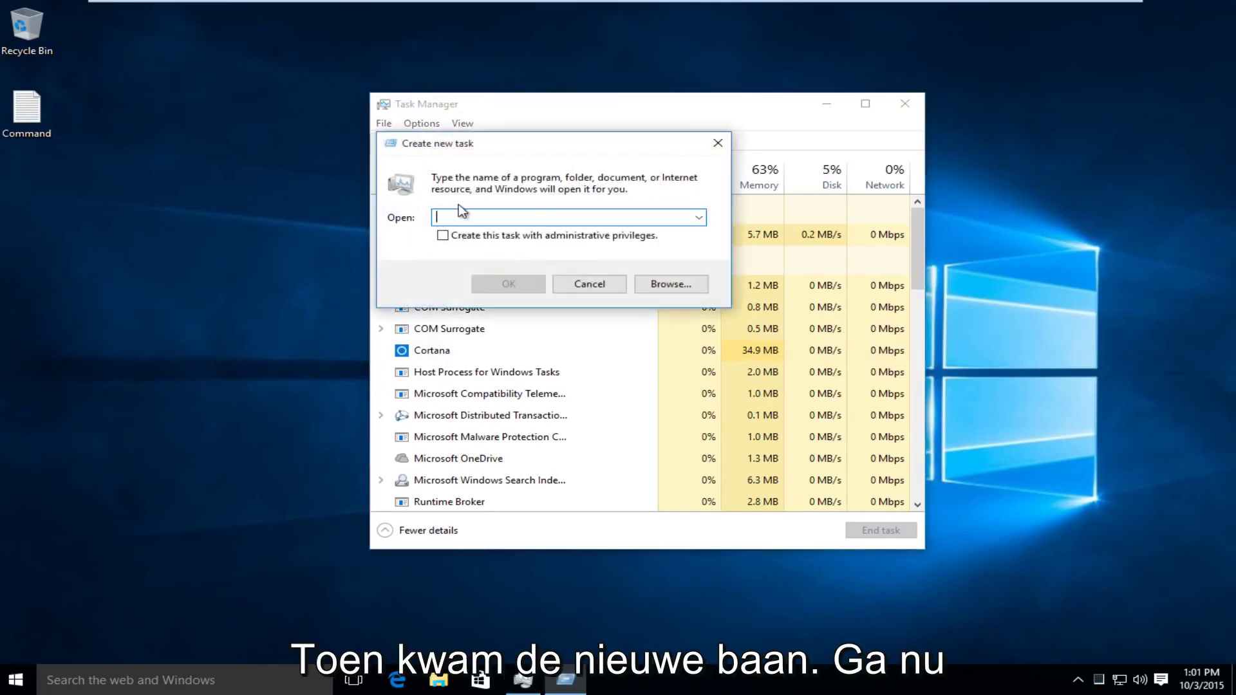
pyautogui.write('cmd')
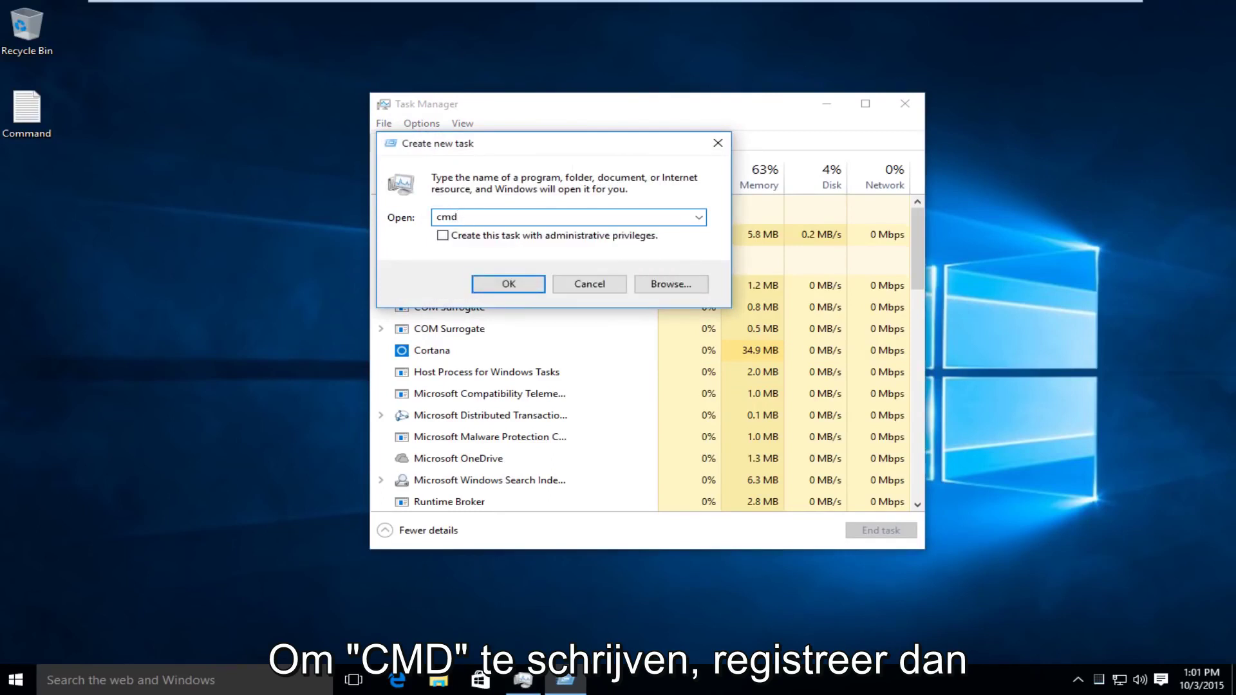
pyautogui.click(444, 237)
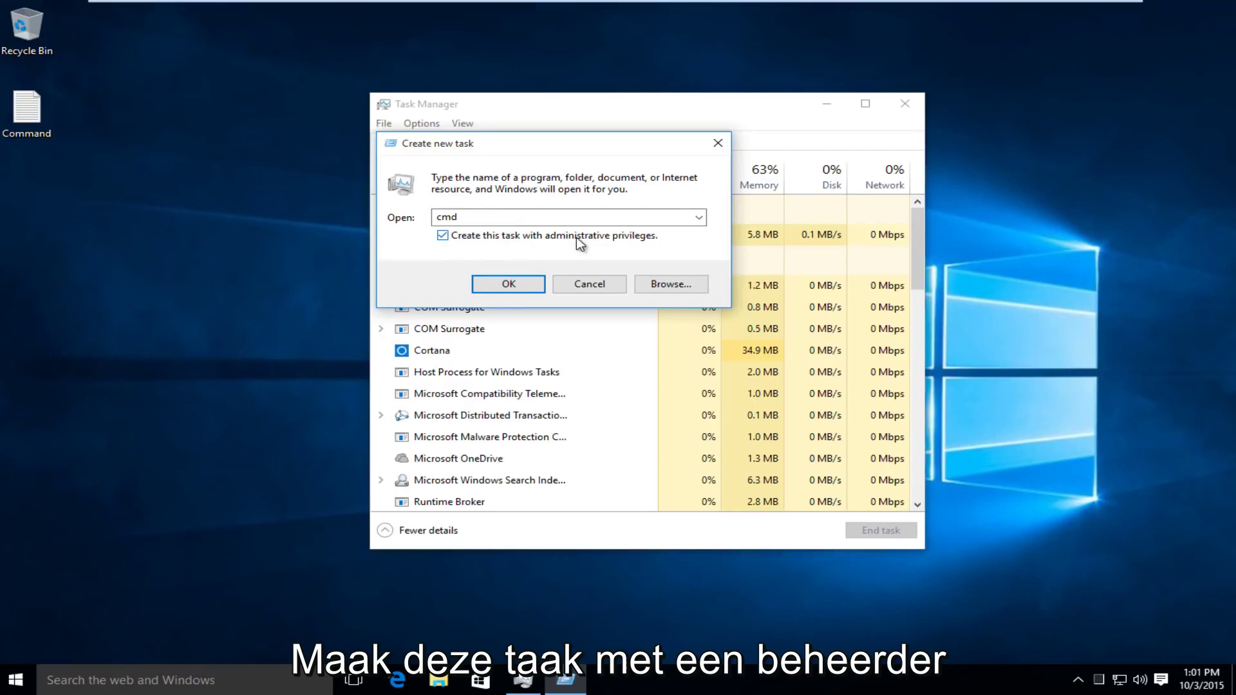
pyautogui.click(502, 284)
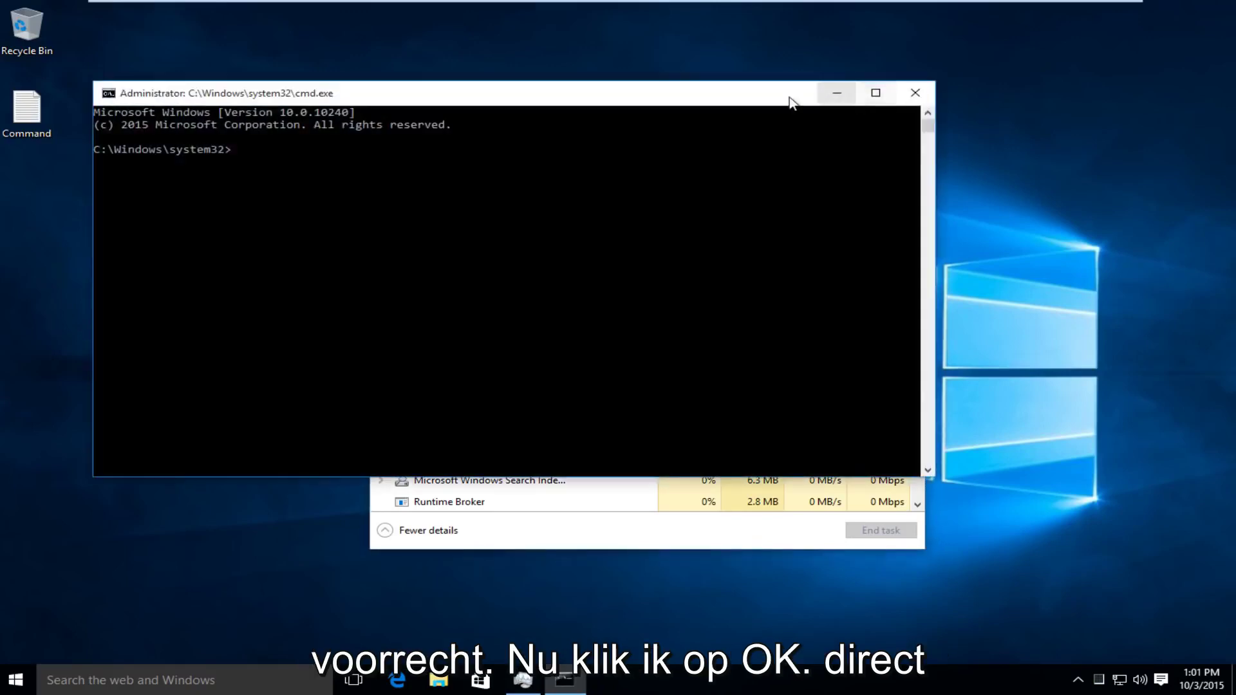
pyautogui.moveTo(789, 99); pyautogui.dragTo(841, 171)
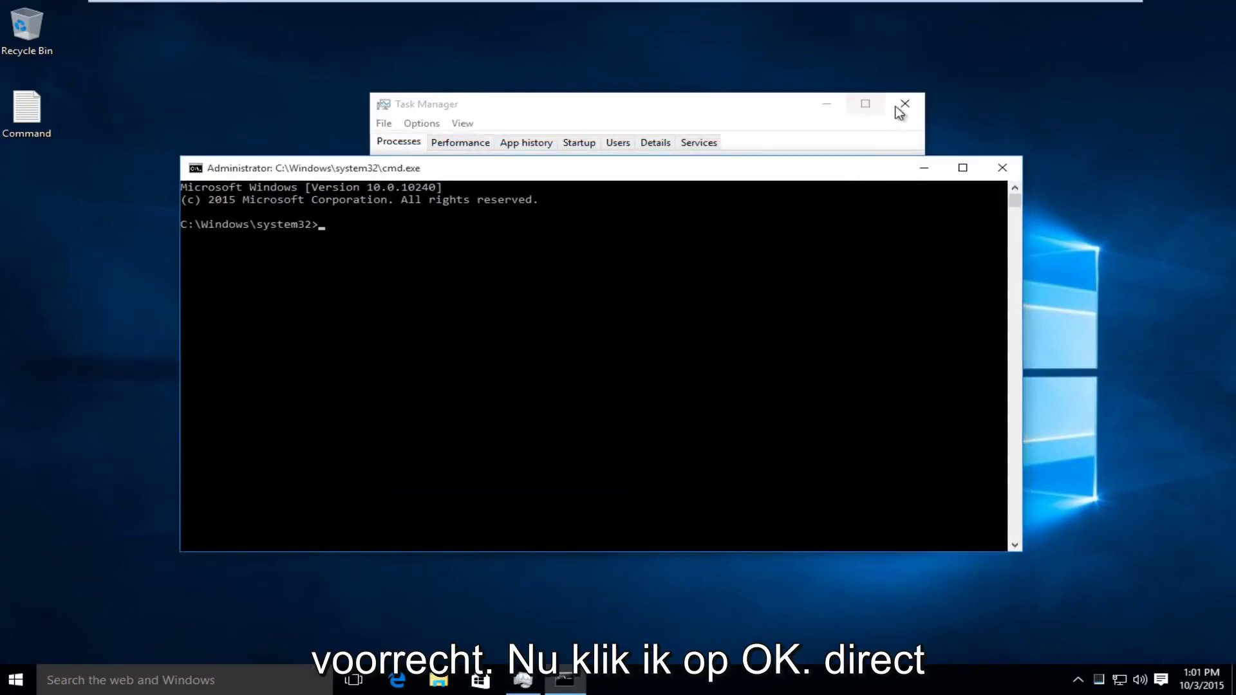
pyautogui.moveTo(698, 179); pyautogui.dragTo(714, 151)
# Open the Command text file in Notepad and copy the line 'netsh winsock reset catalog'.
pyautogui.doubleClick(26, 110)
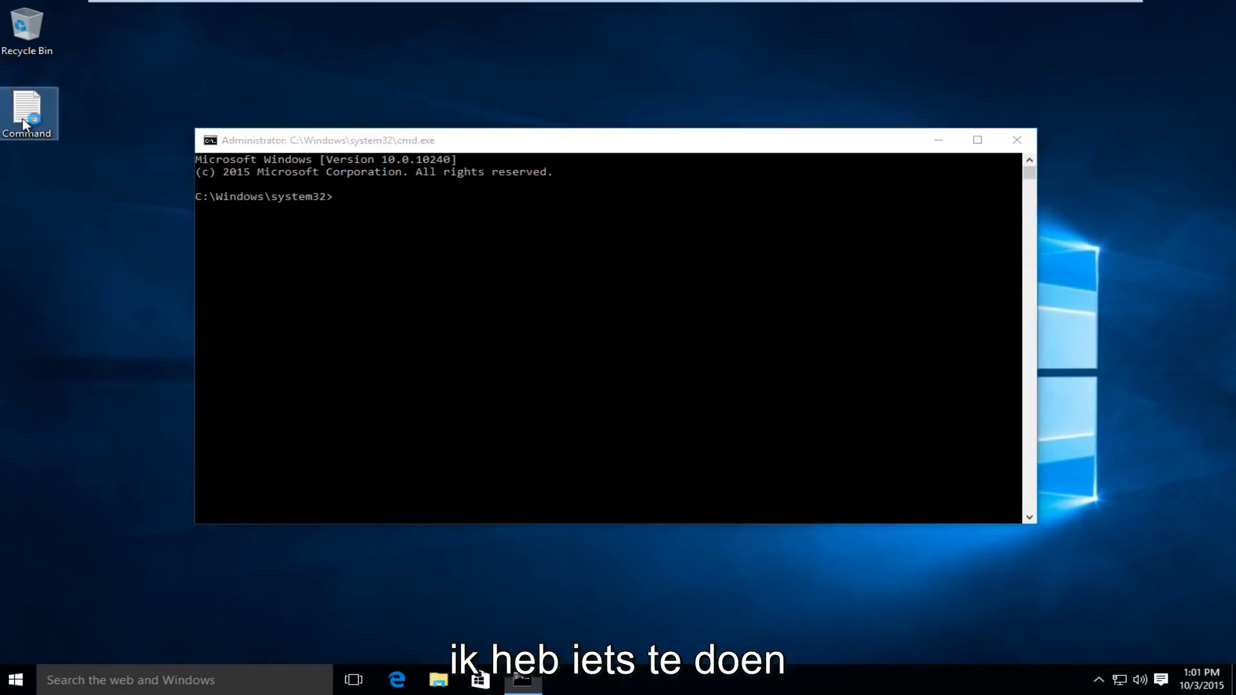
pyautogui.moveTo(384, 181); pyautogui.dragTo(740, 158)
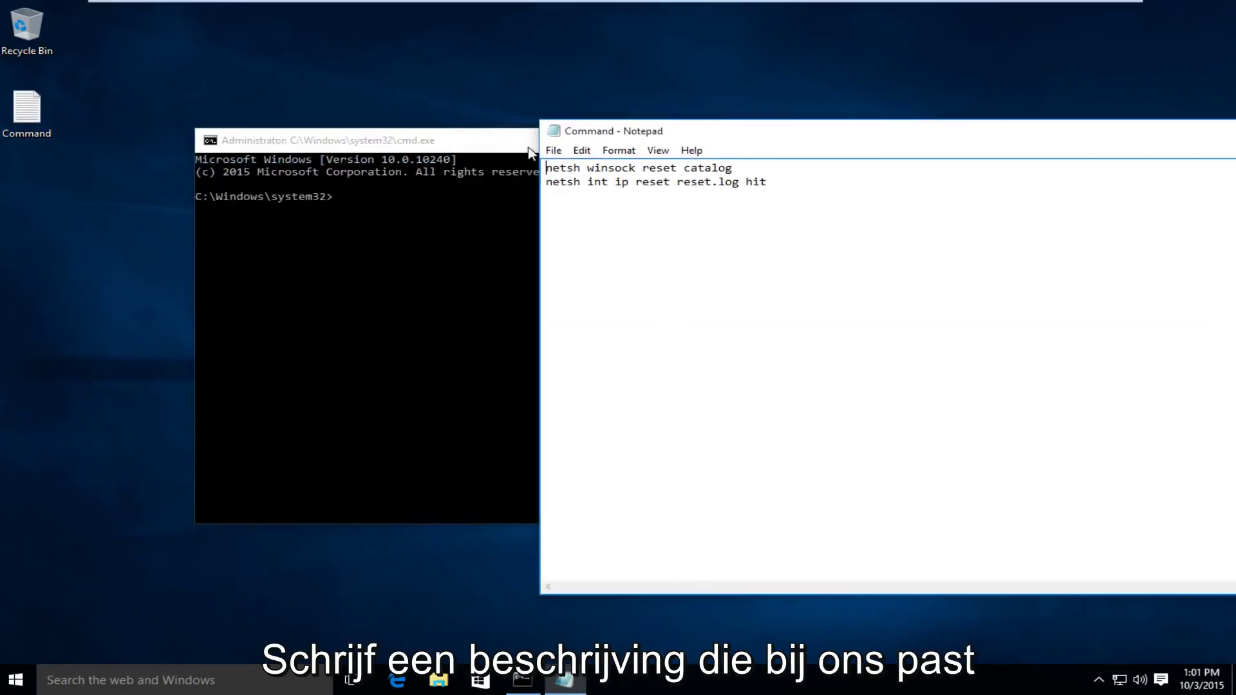
pyautogui.click(469, 148)
pyautogui.moveTo(1068, 141); pyautogui.dragTo(1173, 151)
pyautogui.moveTo(836, 177); pyautogui.dragTo(651, 174)
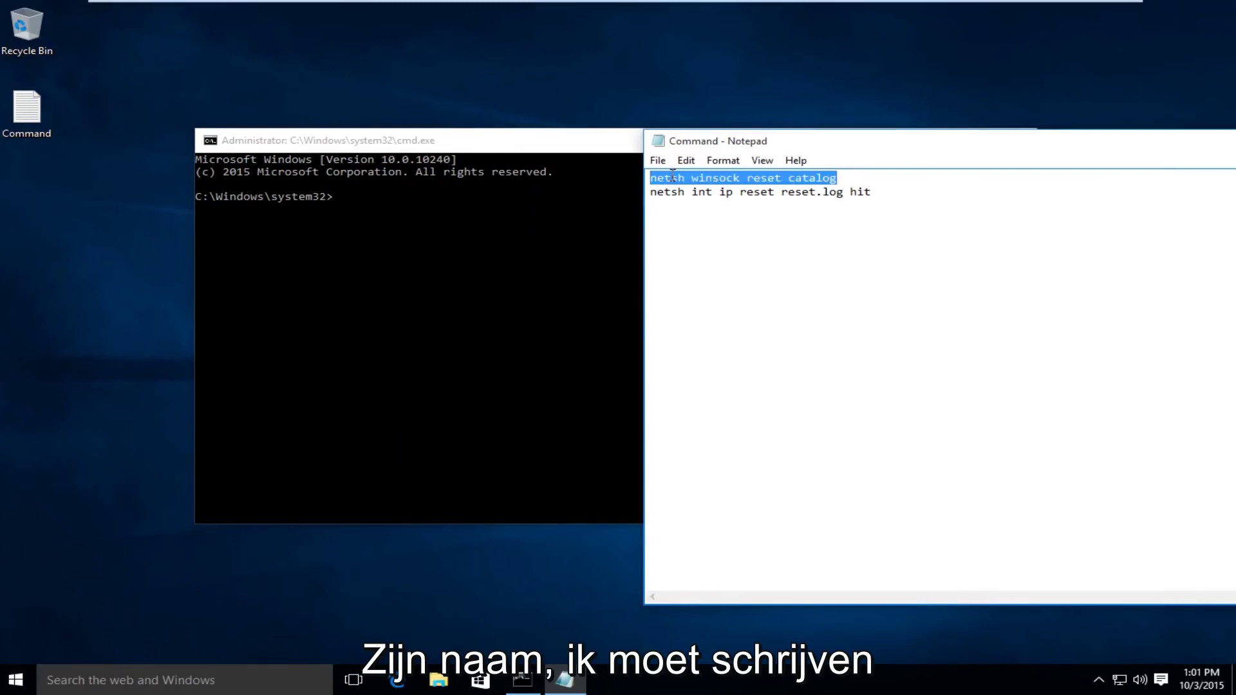
pyautogui.rightClick(673, 178)
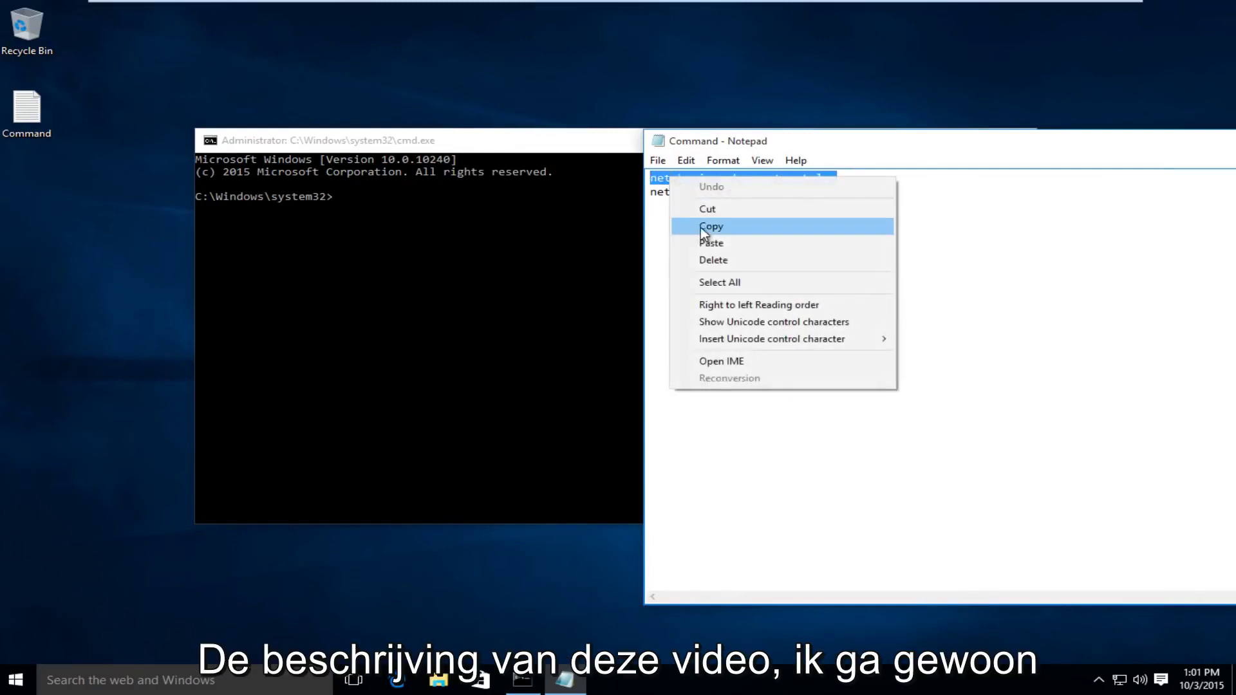
pyautogui.click(700, 226)
# Paste and run netsh winsock reset catalog in the administrator Command Prompt.
pyautogui.click(552, 152)
pyautogui.click(391, 197)
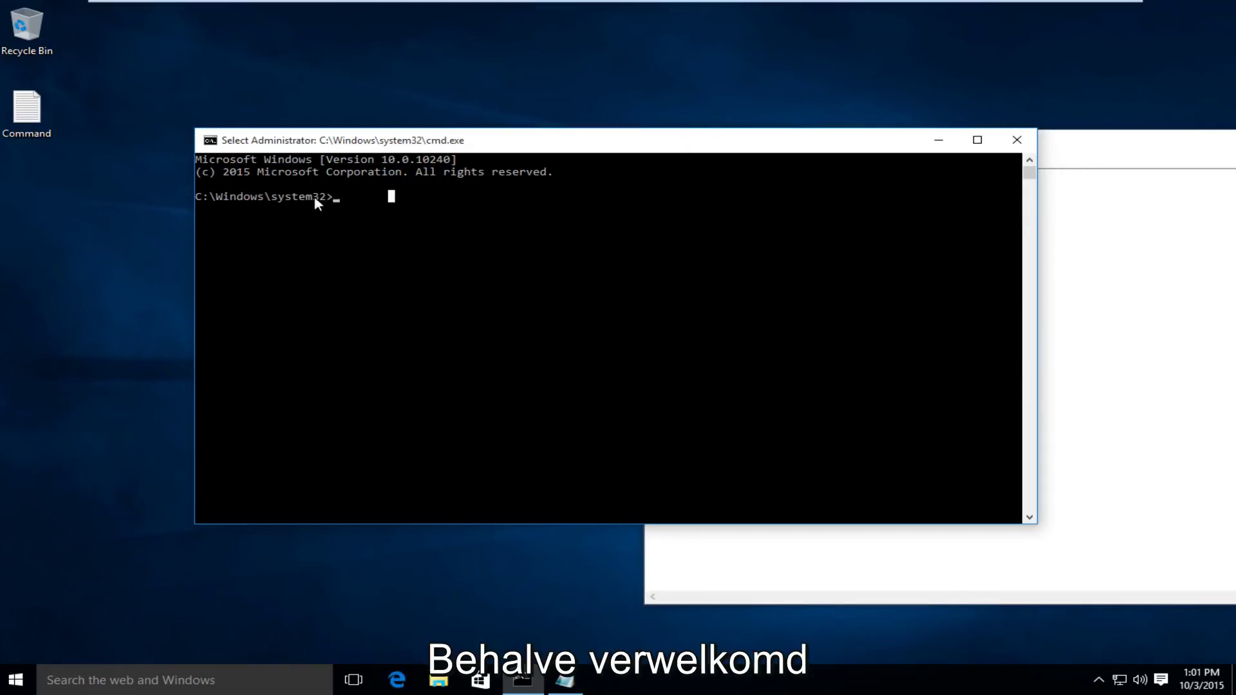
pyautogui.click(338, 196)
pyautogui.hotkey('ctrl', 'v')
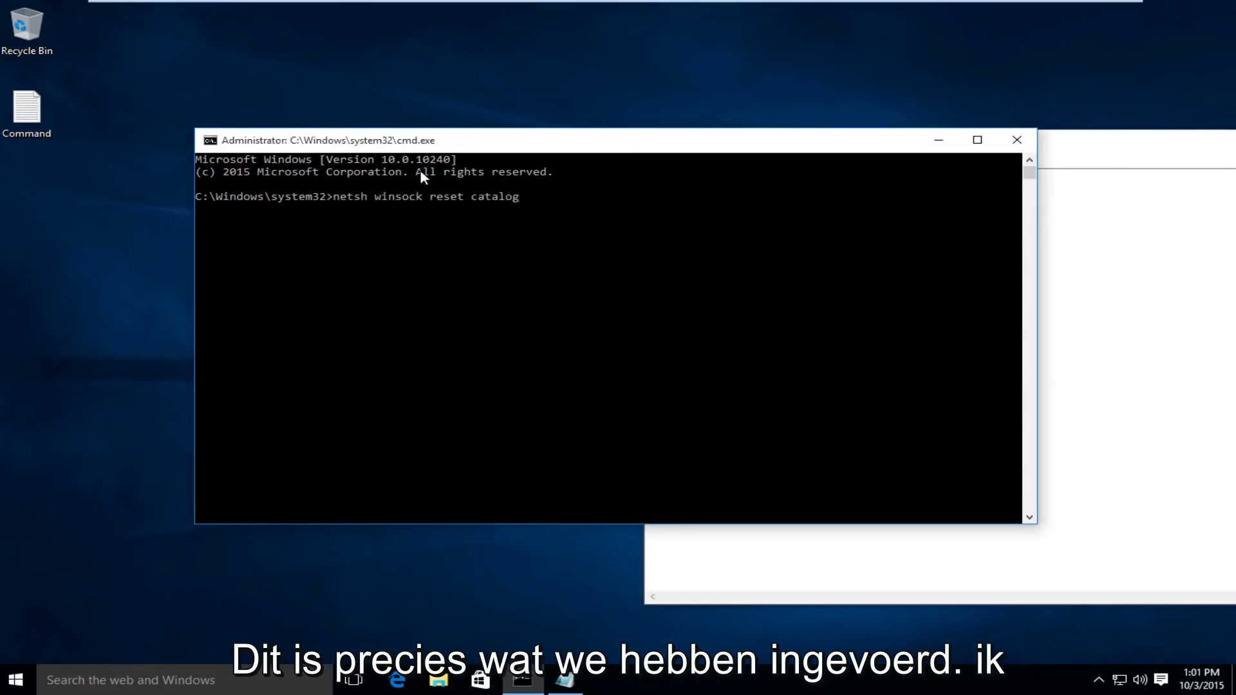
pyautogui.press('Return')
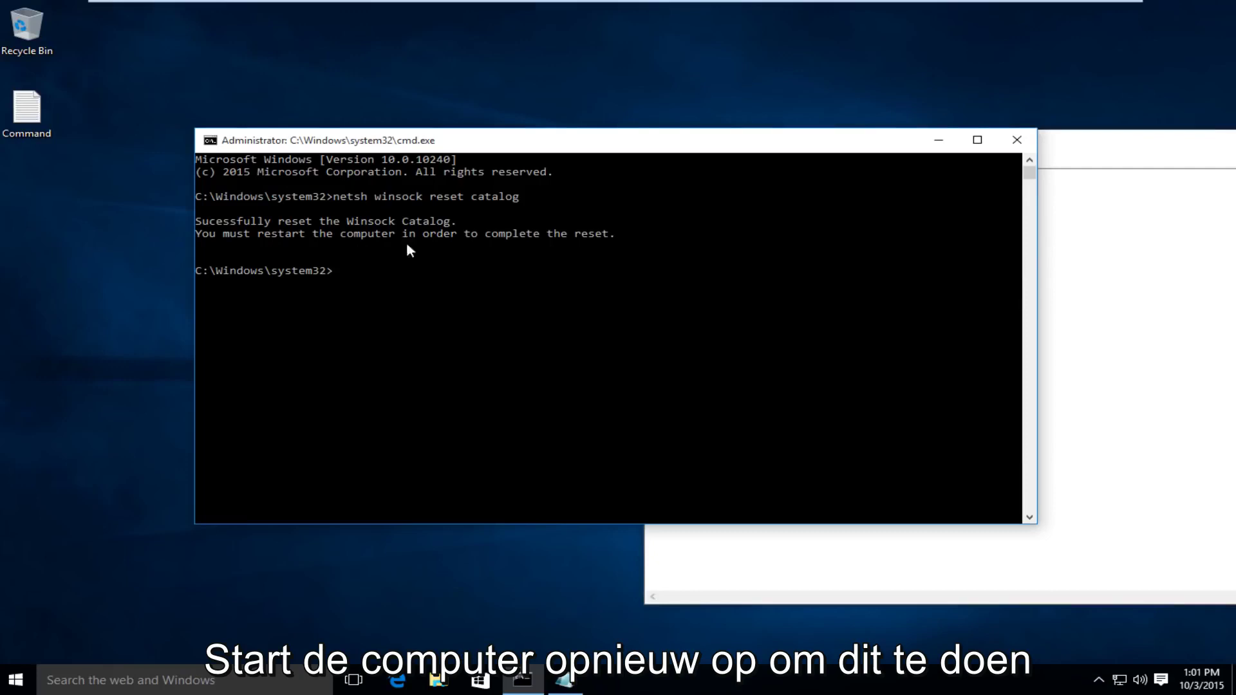
# Copy 'netsh int ip reset reset.log hit' from Notepad and run it in the Command Prompt.
pyautogui.click(1043, 241)
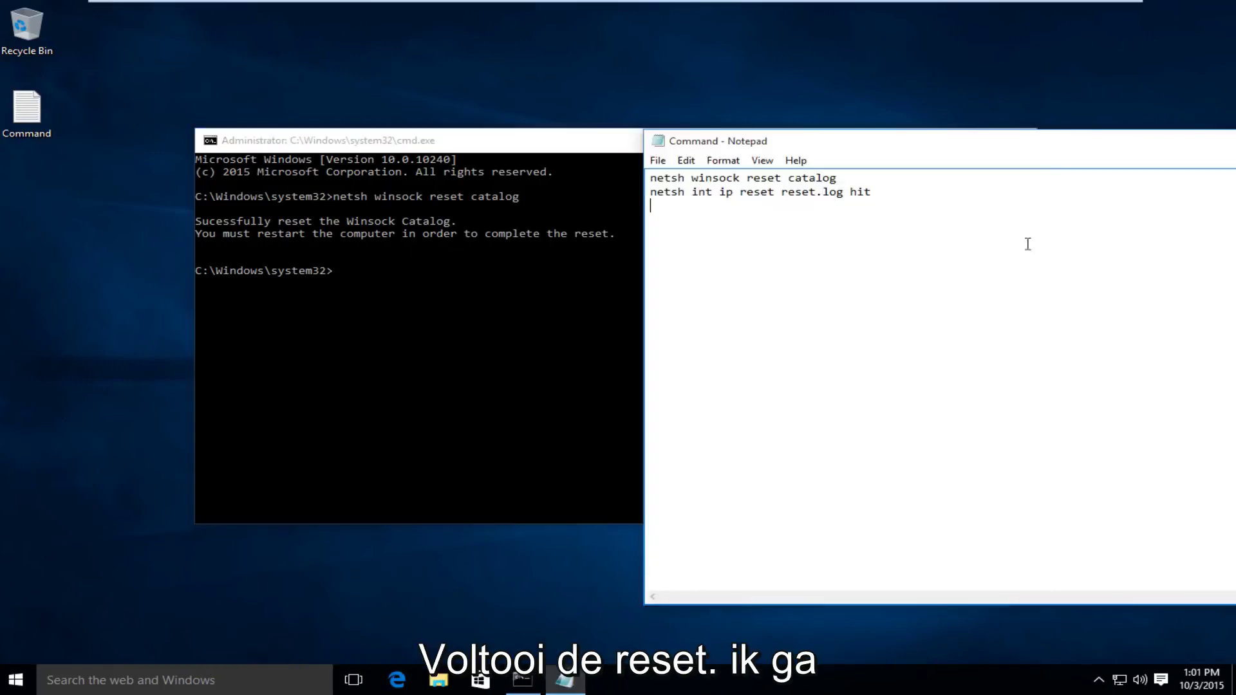
pyautogui.moveTo(873, 192); pyautogui.dragTo(650, 192)
pyautogui.rightClick(663, 197)
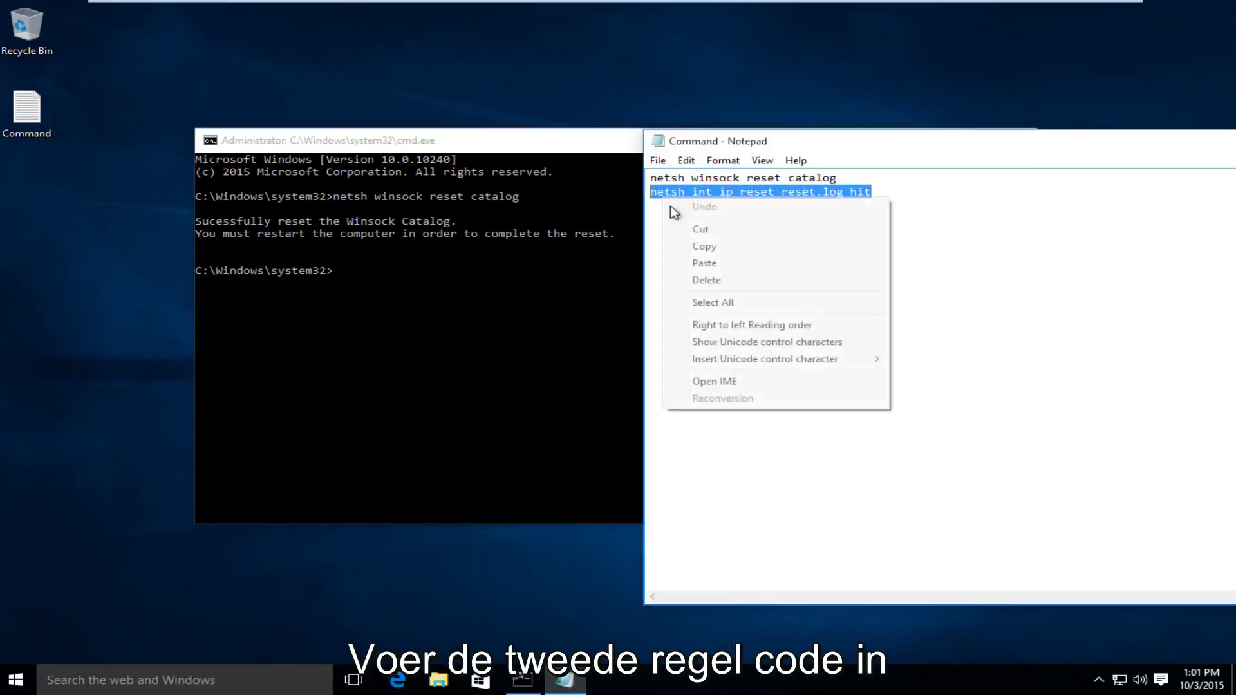
pyautogui.click(695, 250)
pyautogui.click(415, 267)
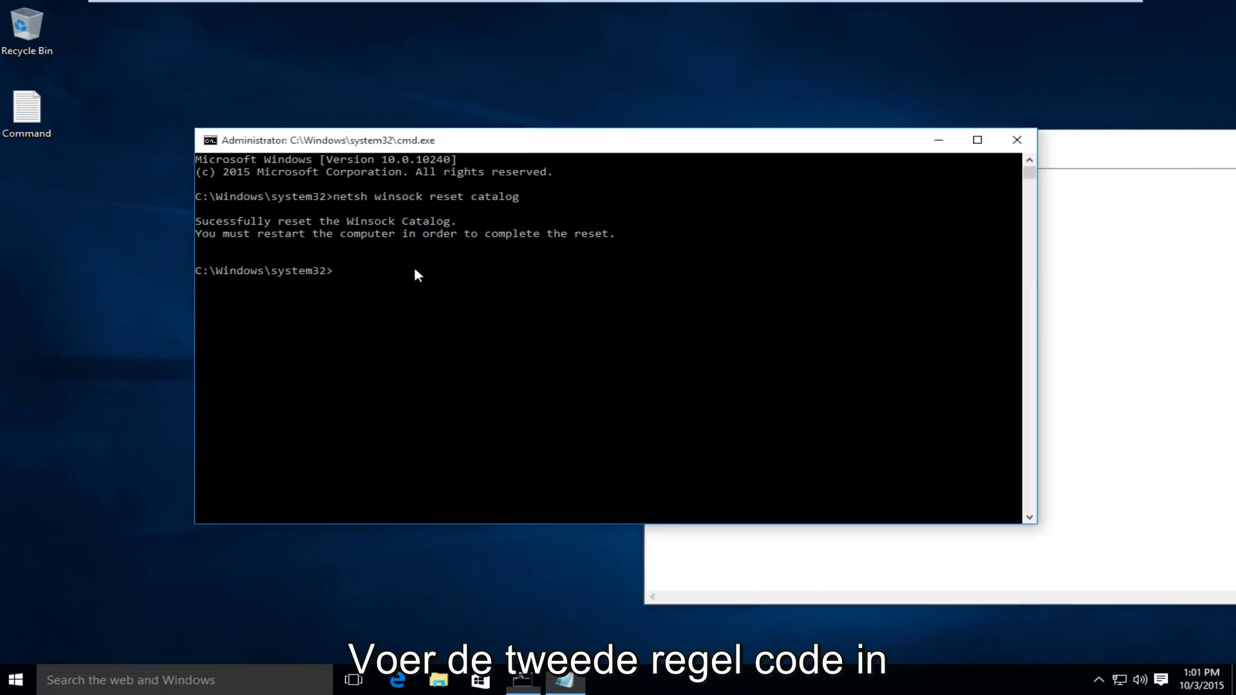
pyautogui.click(371, 273)
pyautogui.rightClick(448, 268)
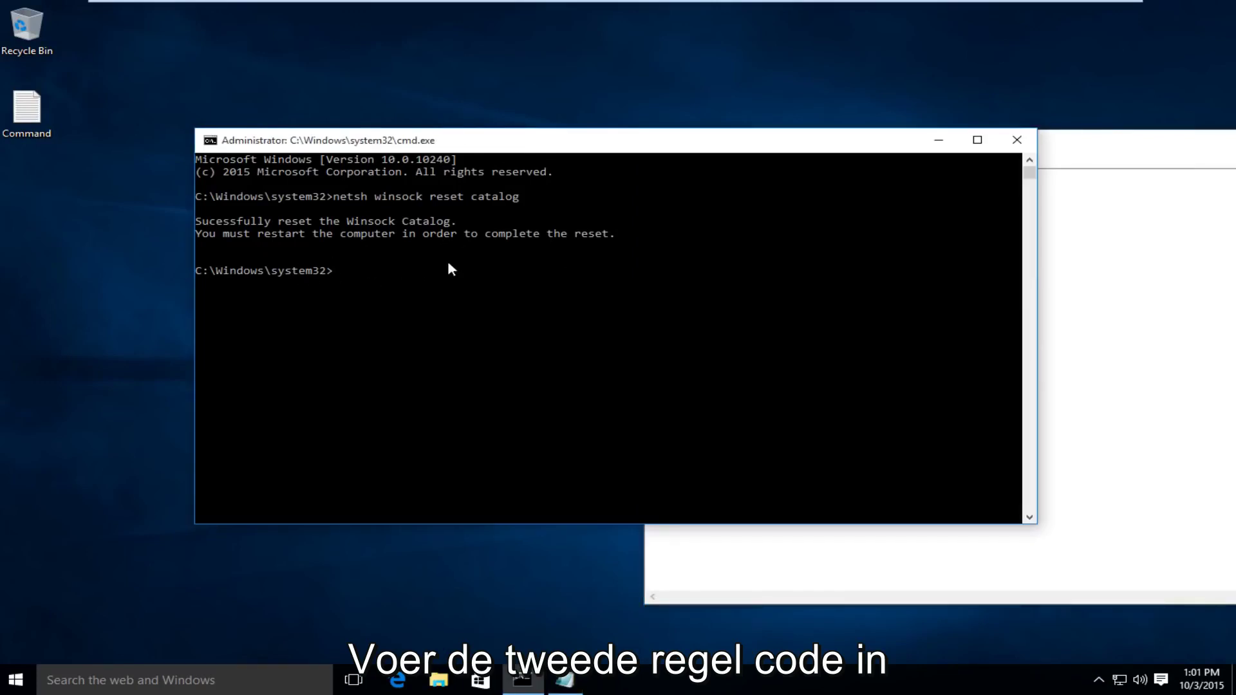
pyautogui.rightClick(449, 268)
pyautogui.press('Return')
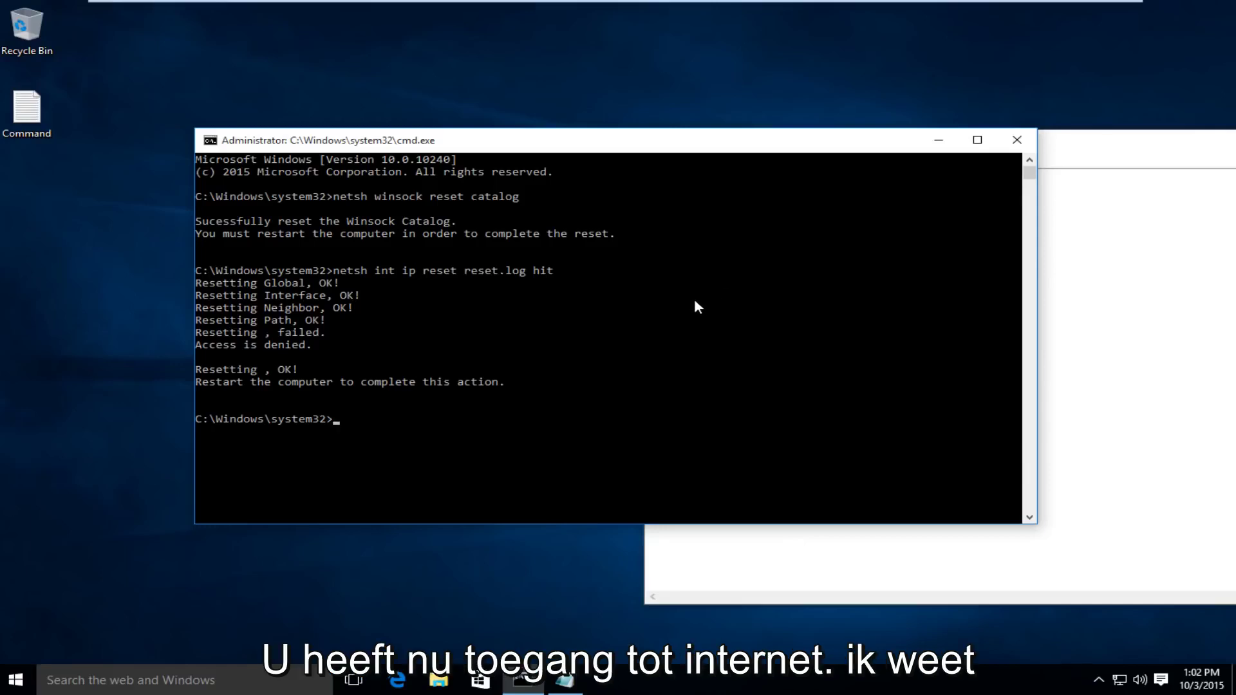
# Close the Notepad commands file, leaving the Command Prompt in view.
pyautogui.click(1075, 145)
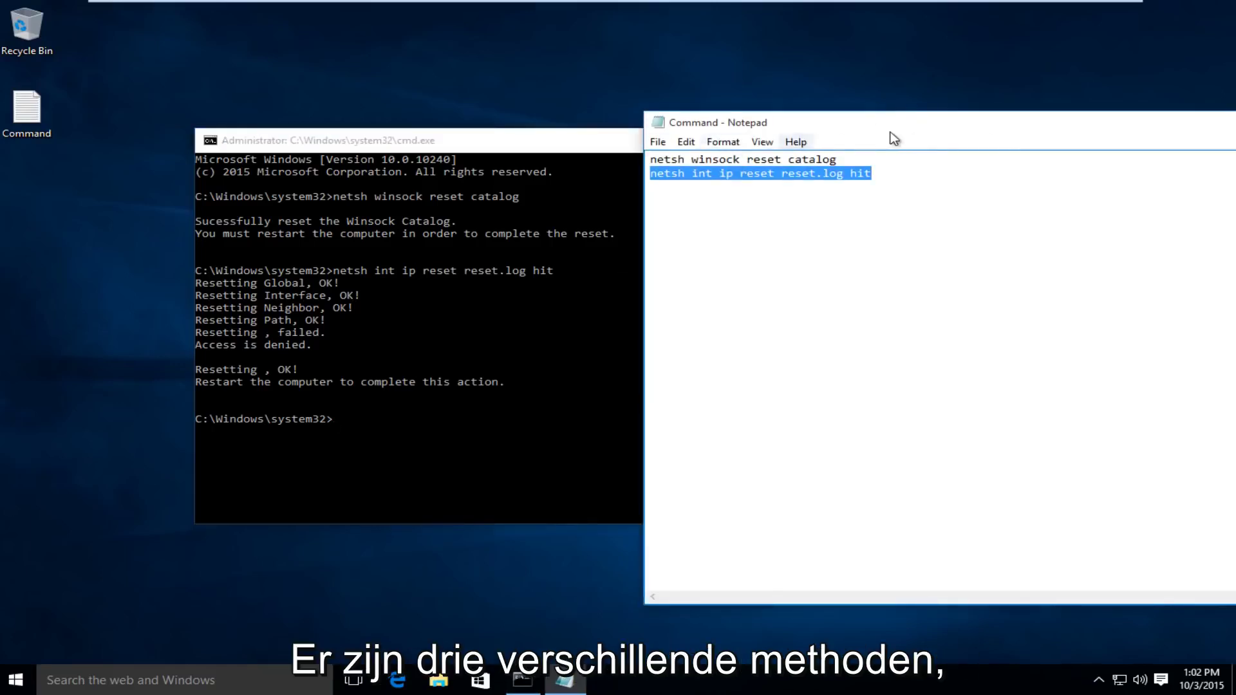
pyautogui.moveTo(889, 133); pyautogui.dragTo(550, 132)
pyautogui.click(1183, 120)
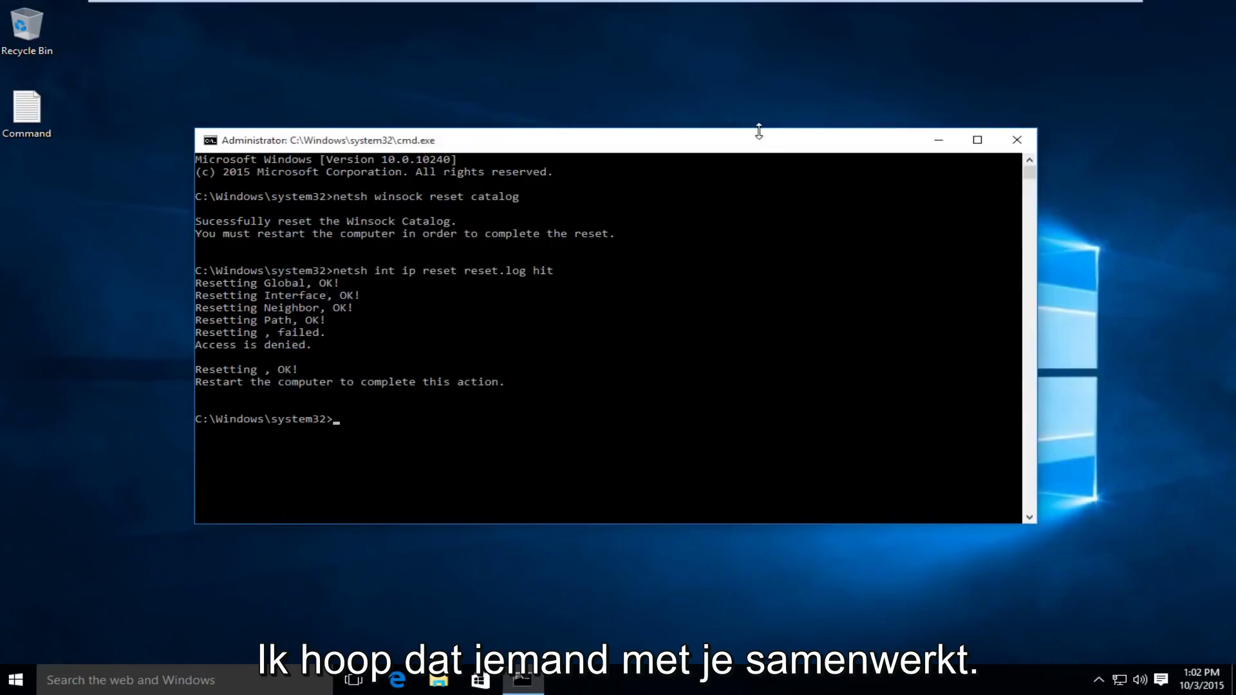
pyautogui.moveTo(758, 125); pyautogui.dragTo(760, 110)
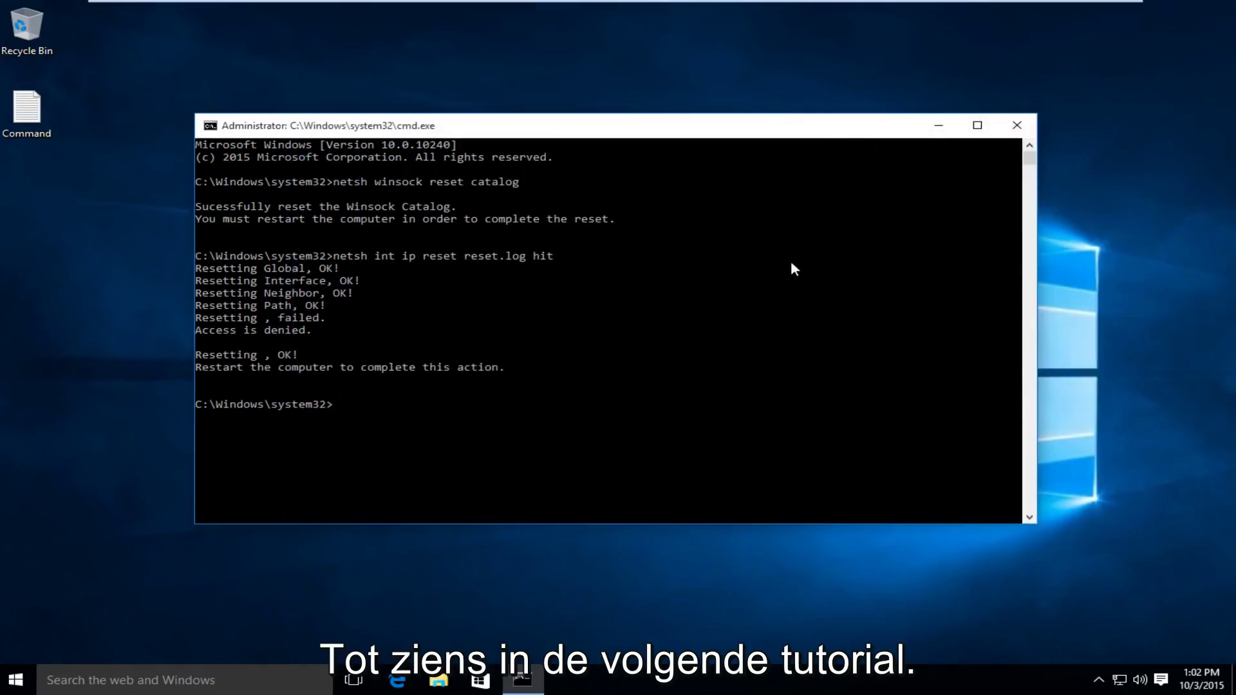